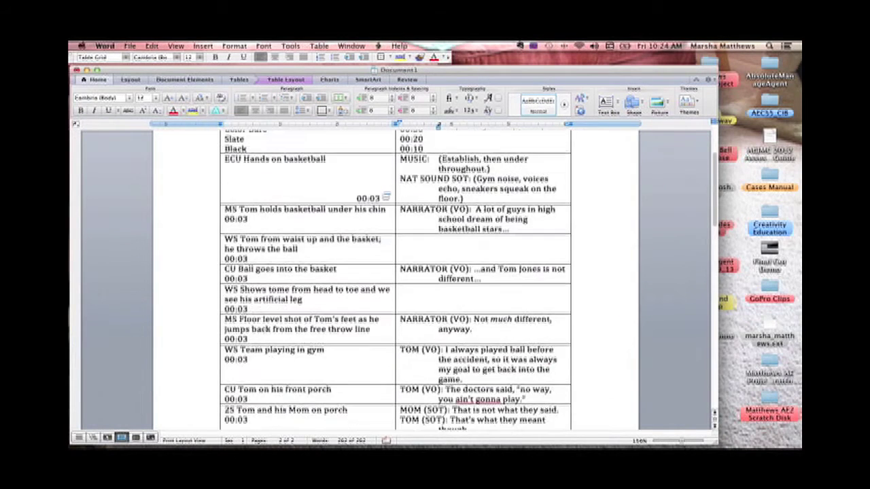
Place the cursor in the ECU Hands on basketball cell at the top of the script table
click(318, 293)
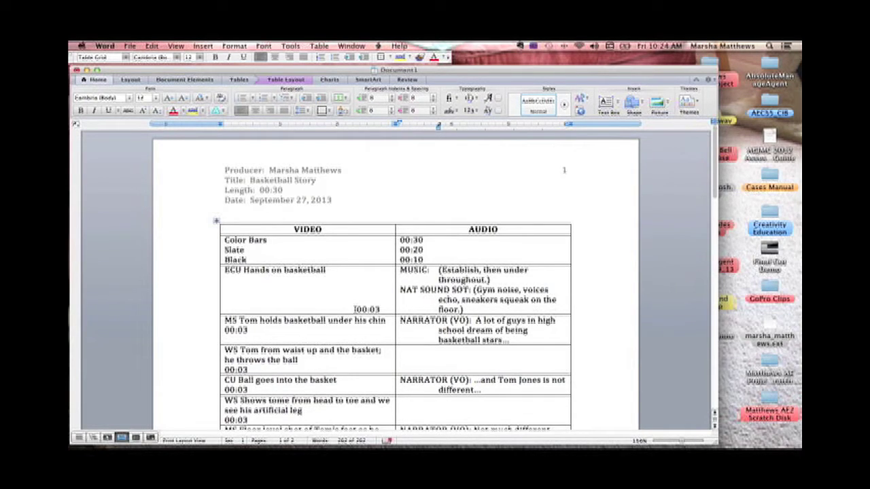
Copy the ECU row's right-aligned 00:03 formatting onto the 00:03 under MS Tom holds basketball
drag(356, 310, 379, 311)
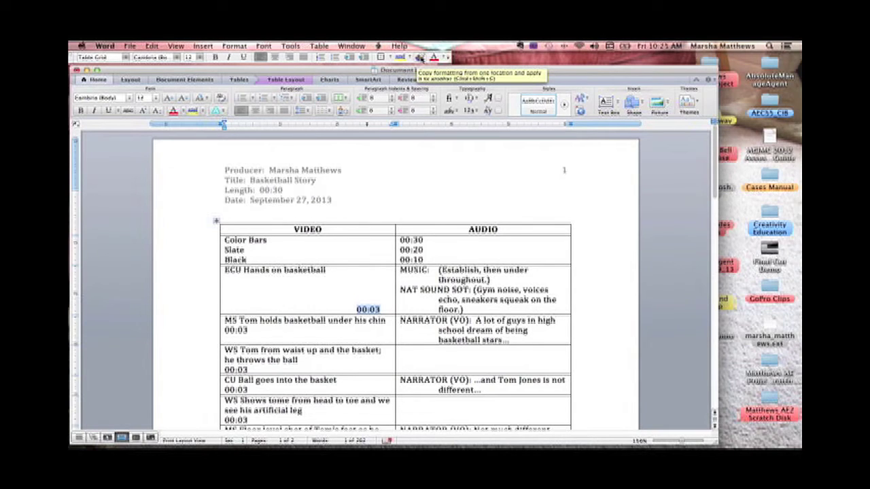
click(420, 59)
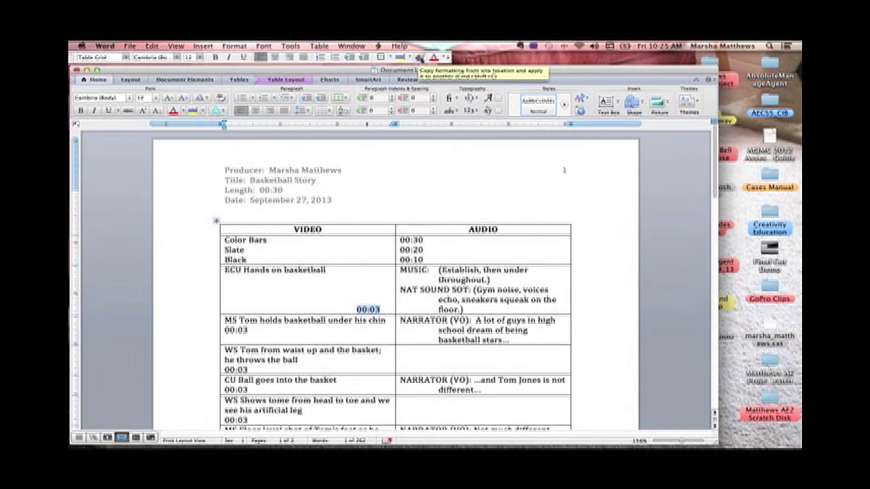
click(420, 59)
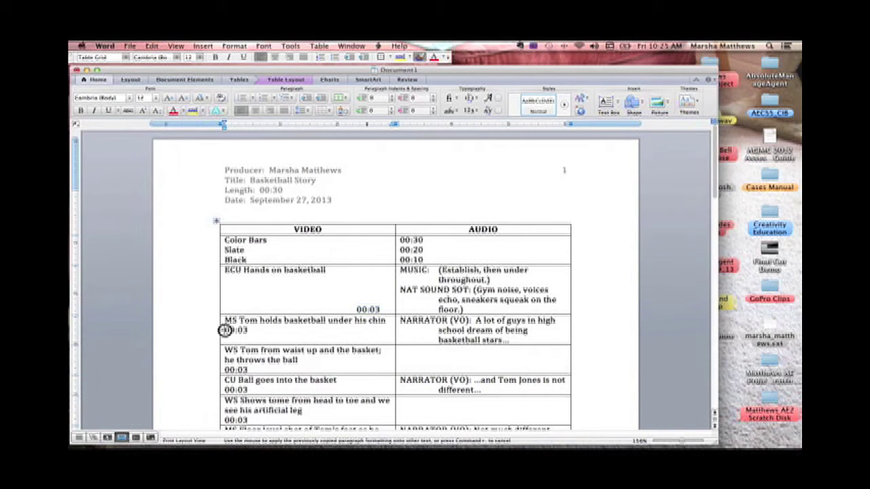
drag(224, 330, 252, 331)
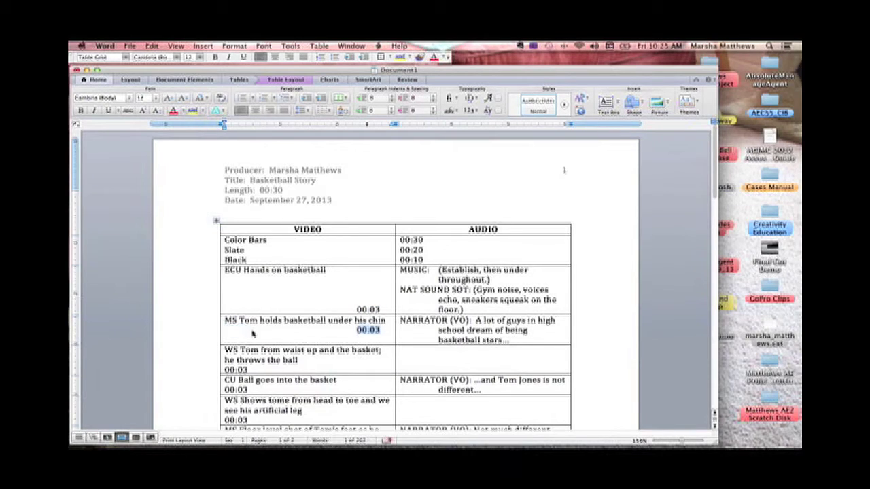
Right-align the 00:03 timings under WS Tom from waist up and CU Ball goes into the basket
click(421, 57)
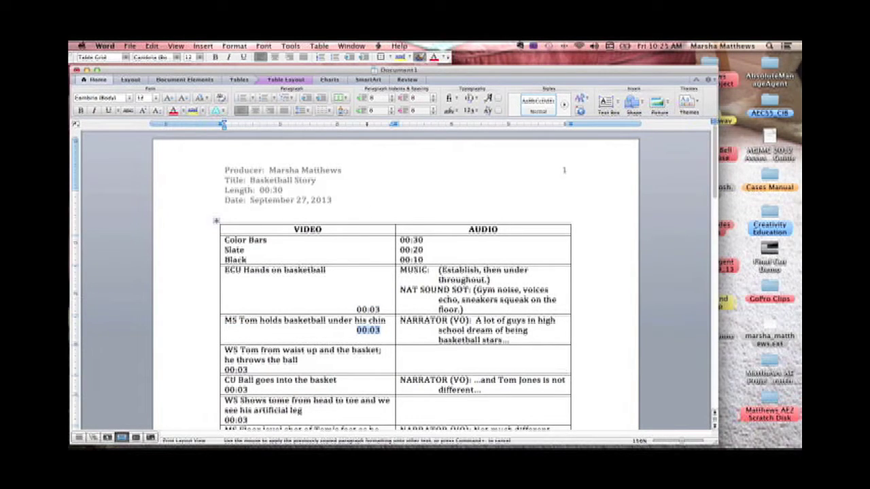
drag(224, 370, 253, 374)
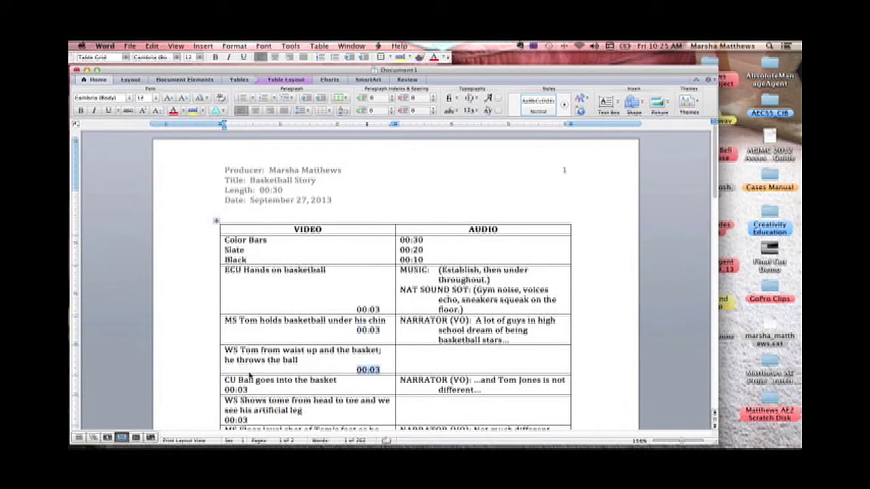
click(420, 57)
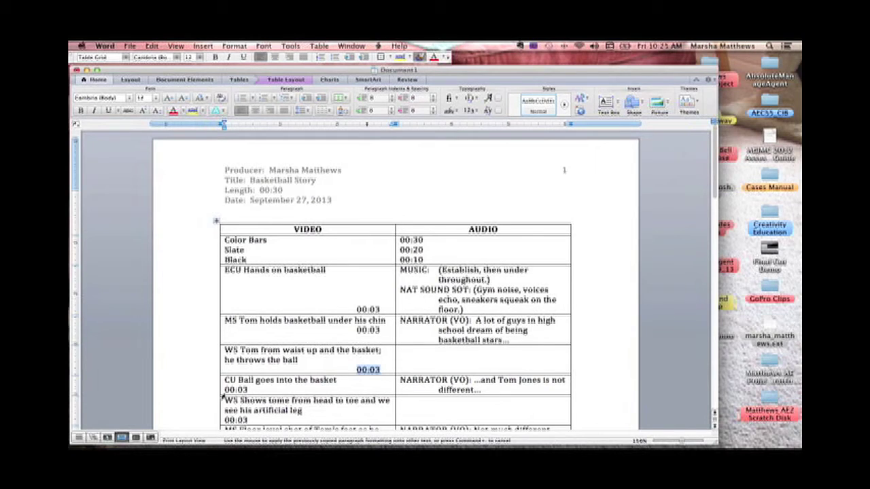
drag(224, 390, 253, 390)
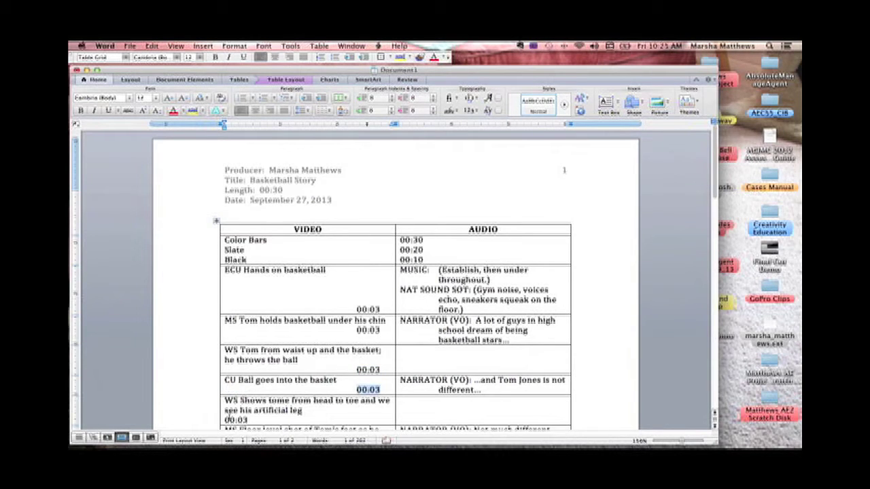
drag(225, 420, 252, 421)
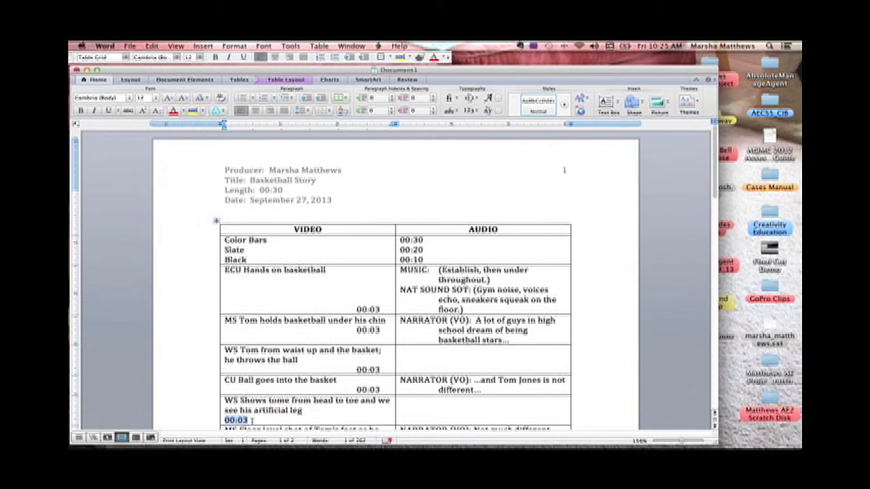
Format-paint the CU Ball 00:03's right alignment onto the WS Shows and MS Floor 00:03 timings
scroll(252, 422, down, 15)
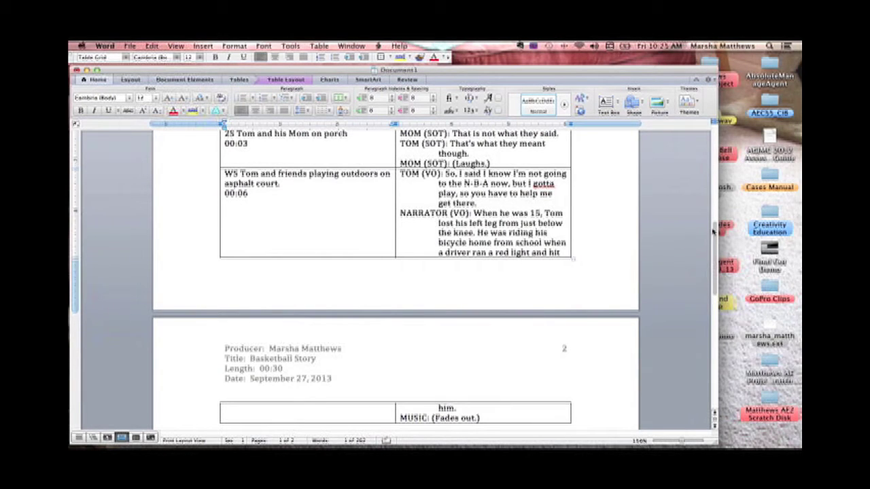
drag(713, 233, 716, 159)
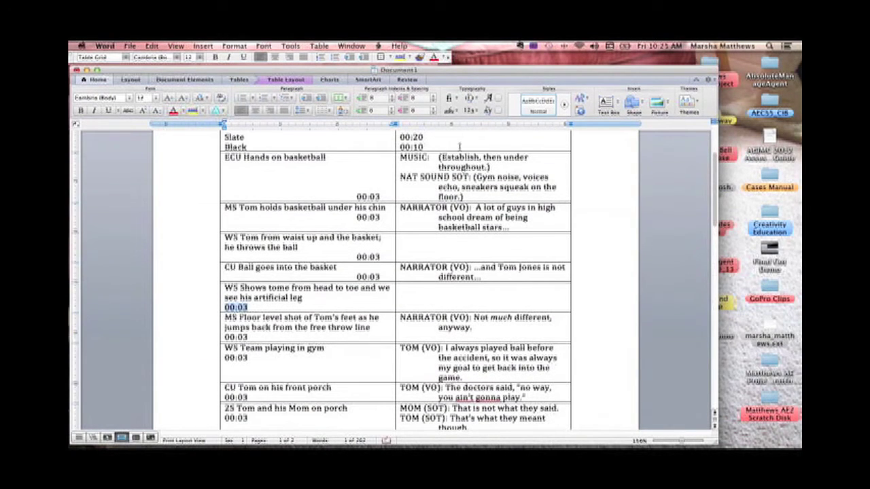
click(356, 276)
drag(356, 276, 385, 276)
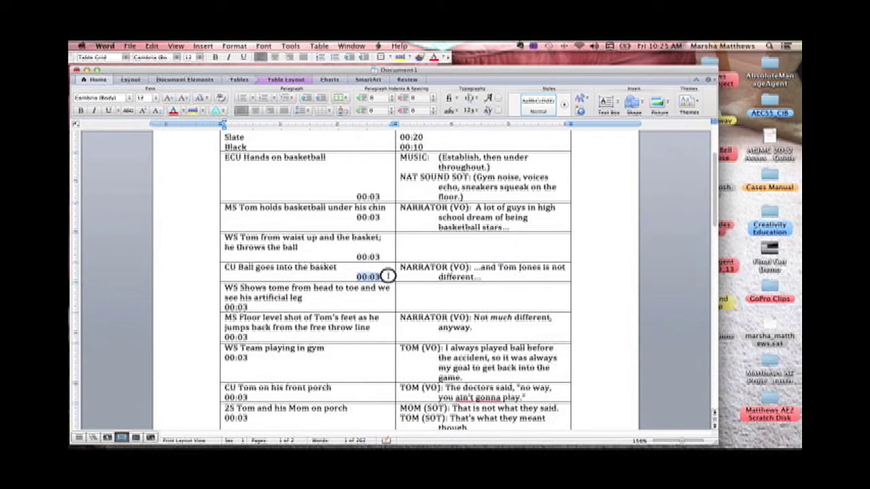
click(422, 58)
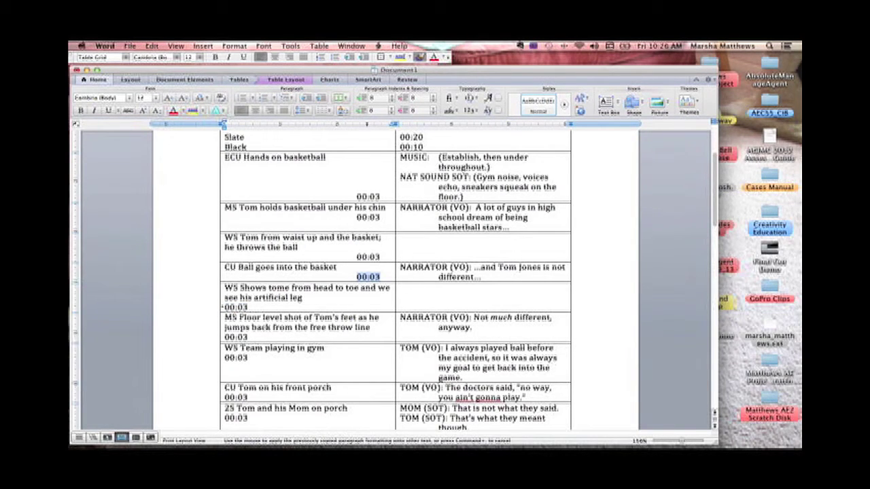
drag(223, 307, 258, 310)
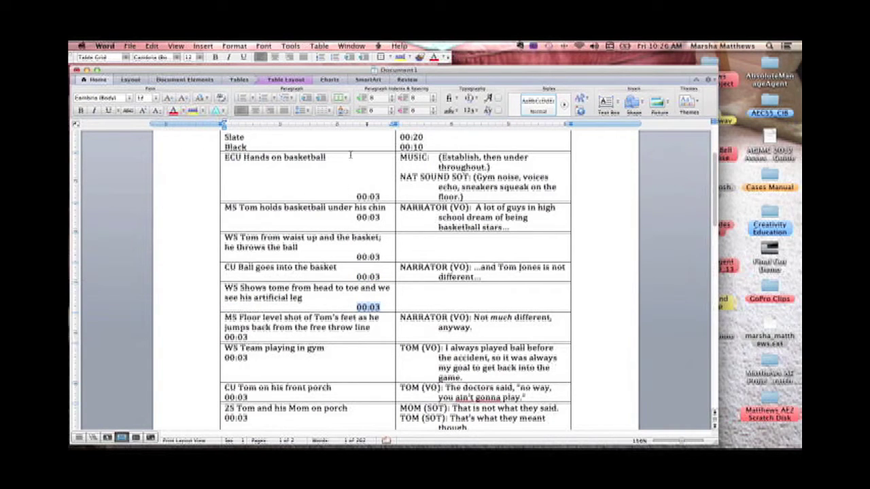
click(419, 57)
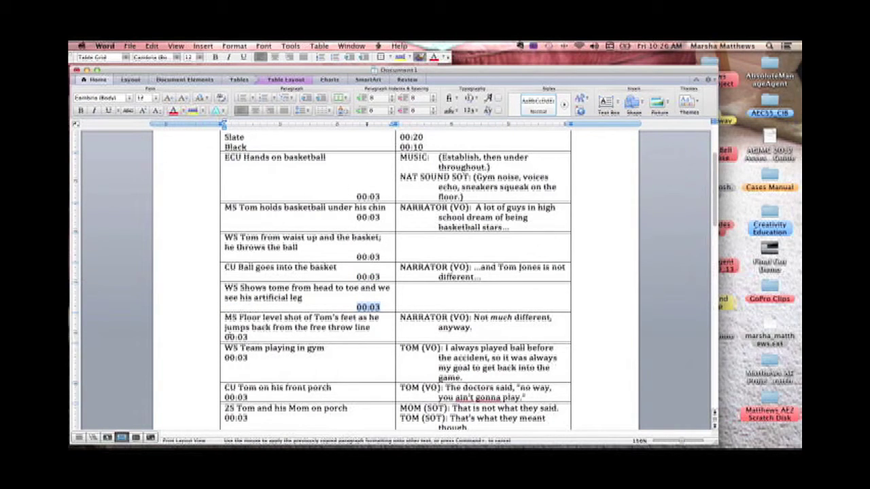
drag(223, 337, 259, 341)
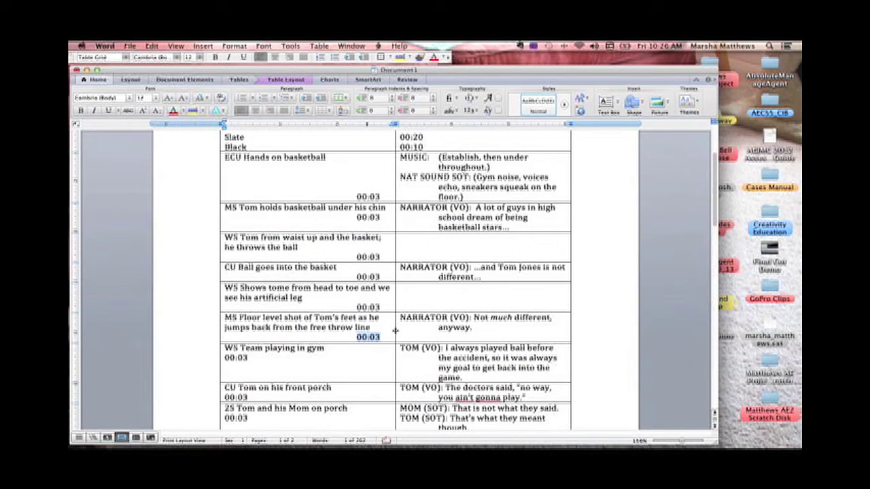
right_click(372, 340)
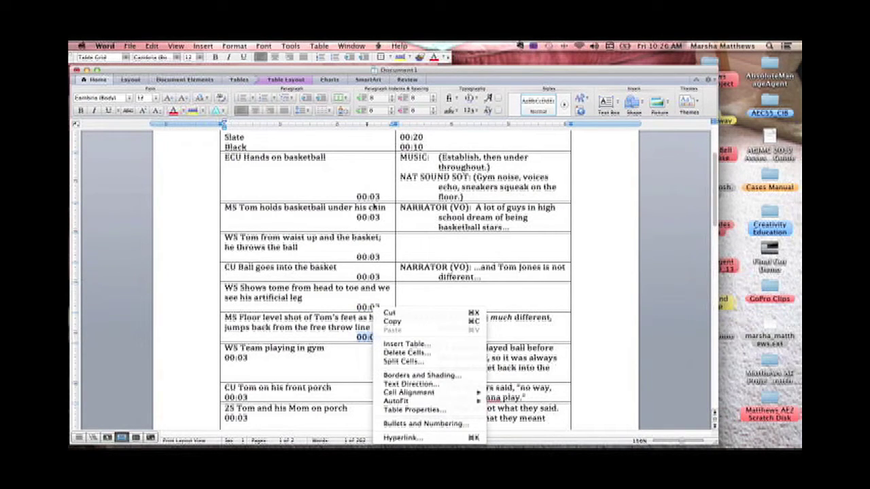
Right-align the 00:03 timings in the WS Team playing in gym and CU Tom on porch rows
click(419, 59)
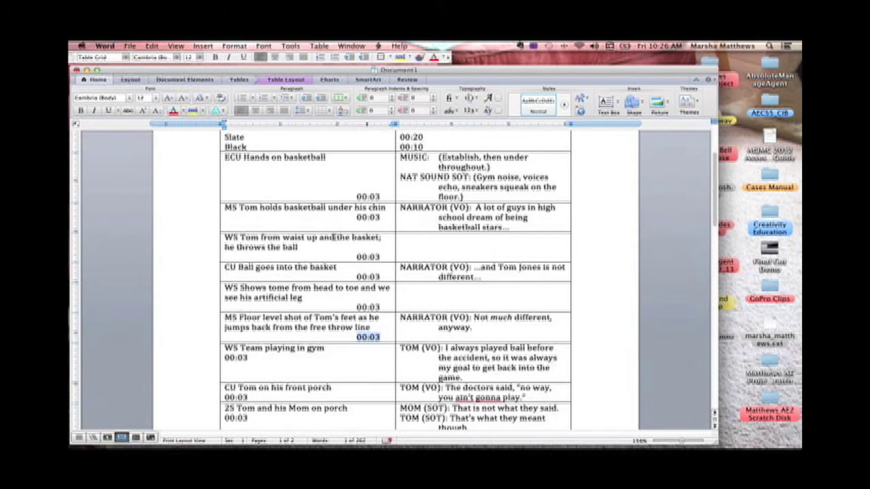
click(222, 360)
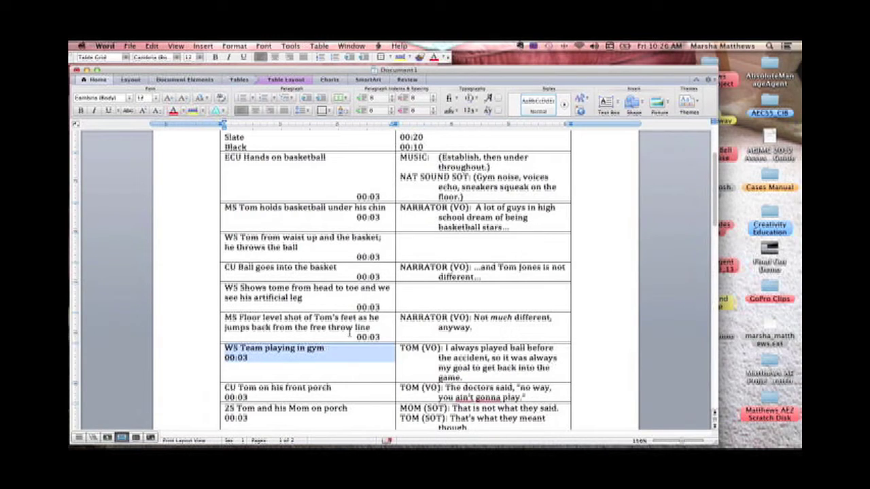
drag(357, 337, 377, 336)
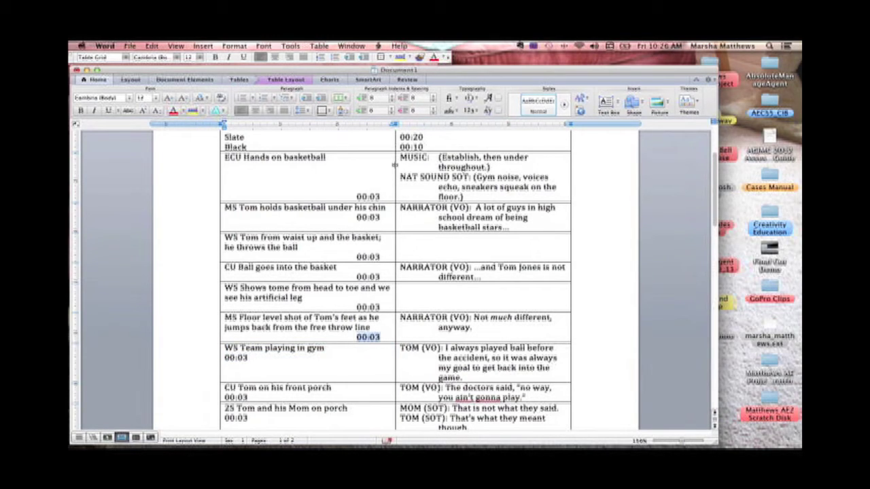
click(419, 57)
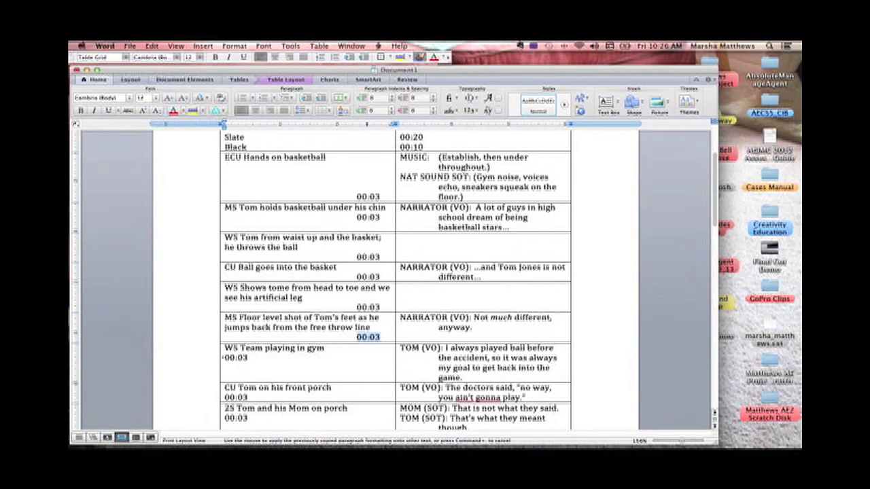
drag(225, 358, 248, 362)
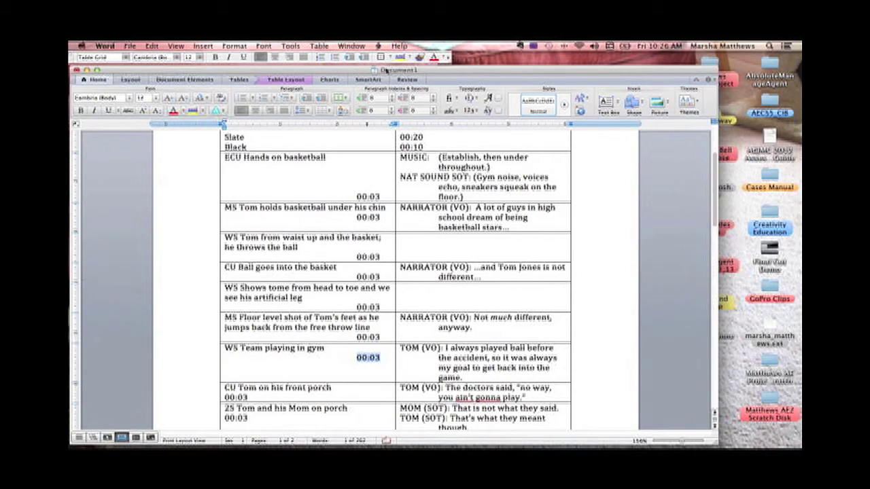
click(420, 57)
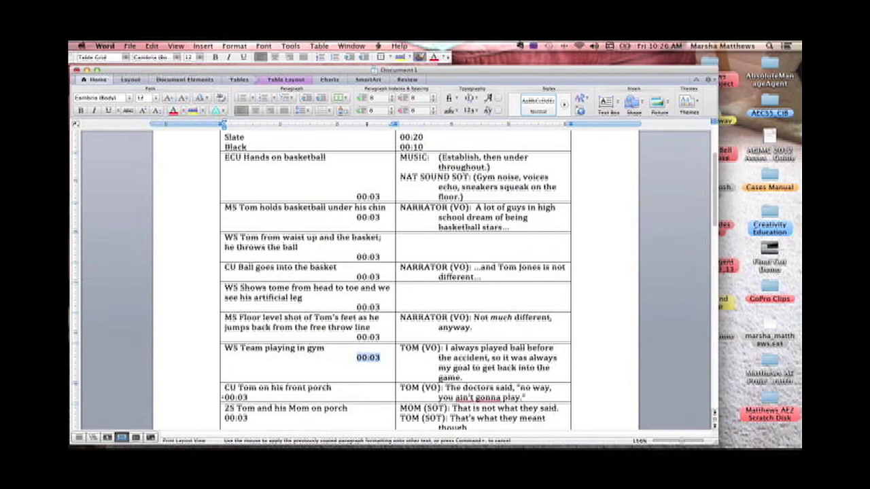
drag(225, 398, 255, 399)
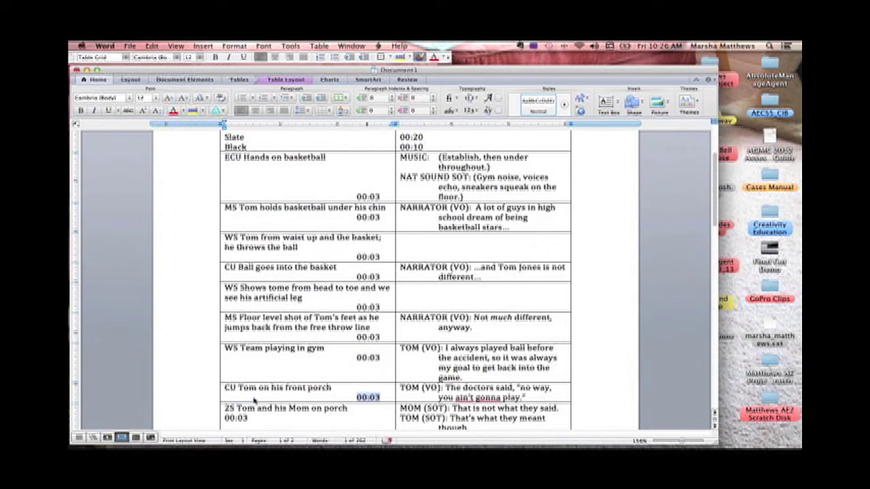
Right-align the Tom and his Mom on porch 00:03 and the WS Tom and friends 00:06
scroll(256, 399, down, 10)
scroll(258, 374, up, 5)
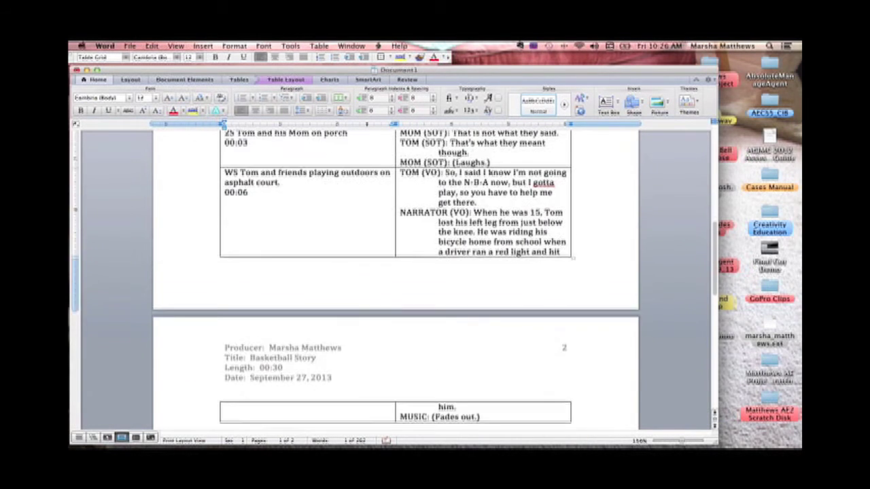
click(420, 57)
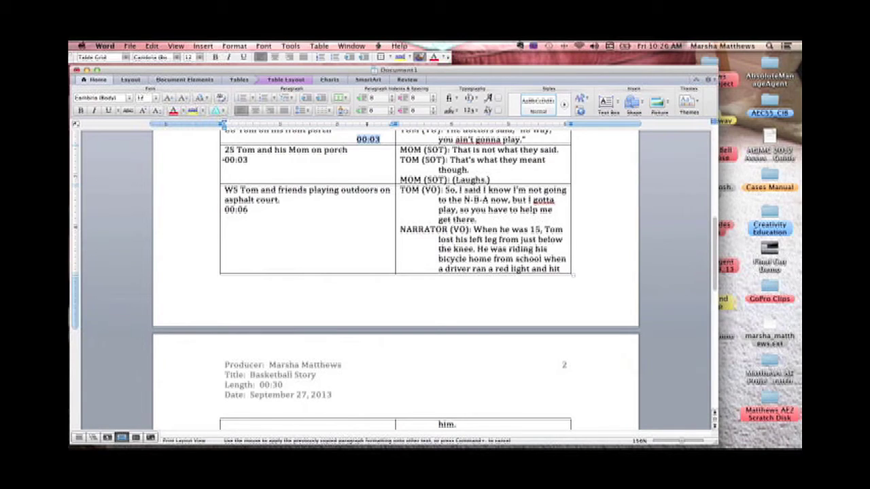
drag(224, 159, 254, 160)
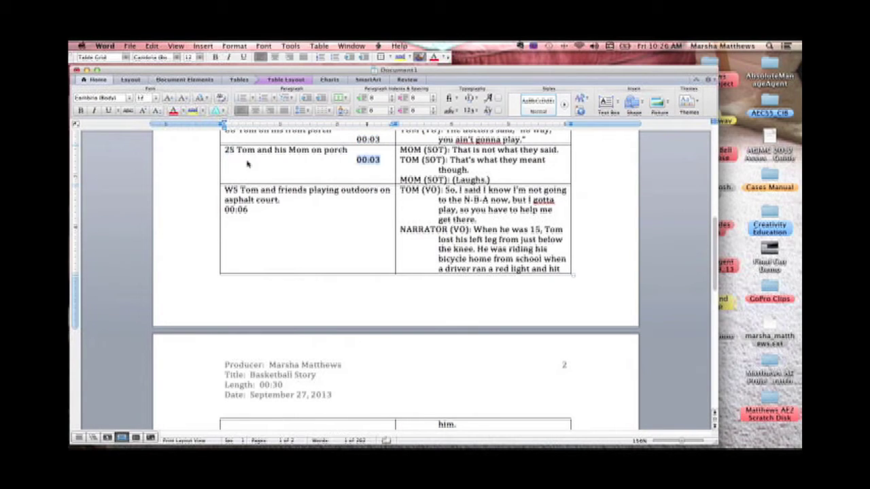
click(419, 57)
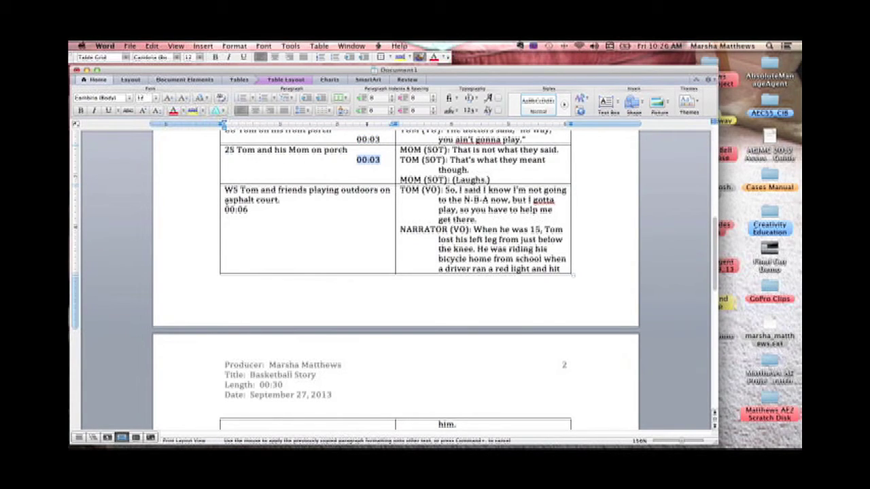
drag(225, 209, 253, 209)
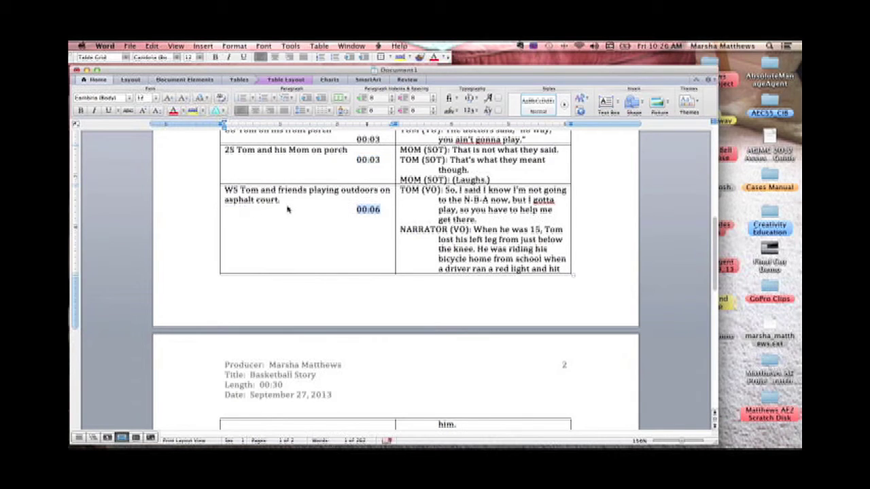
scroll(288, 209, down, 5)
scroll(288, 209, down, 3)
scroll(288, 208, up, 10)
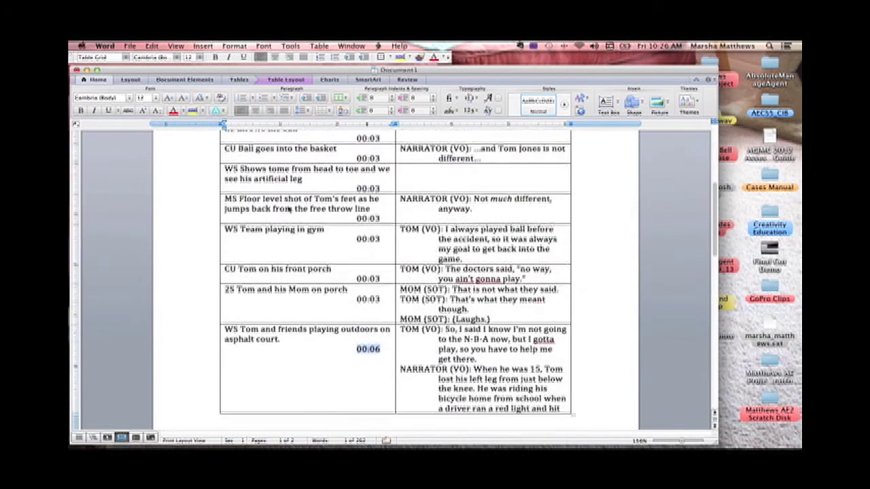
scroll(306, 196, up, 4)
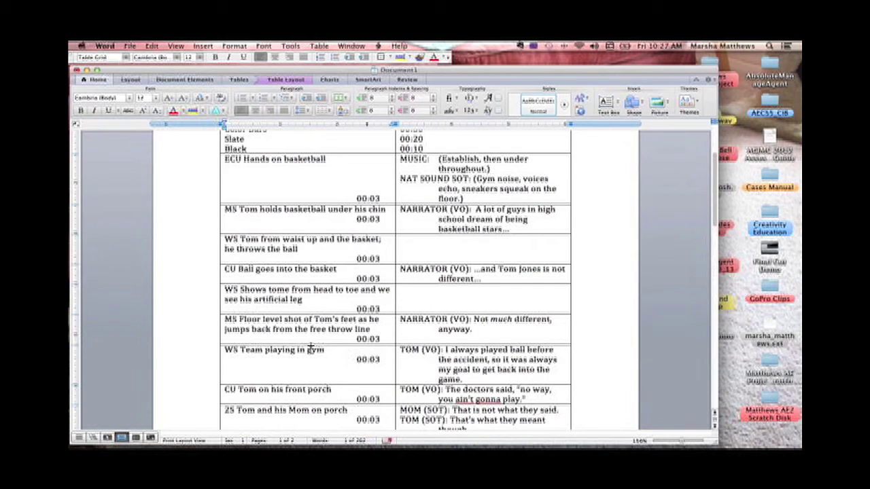
Insert line breaks so the gym, MS Tom, 2S and WS friends timings drop to their cell bottoms
click(342, 359)
key(Return)
key(Return)
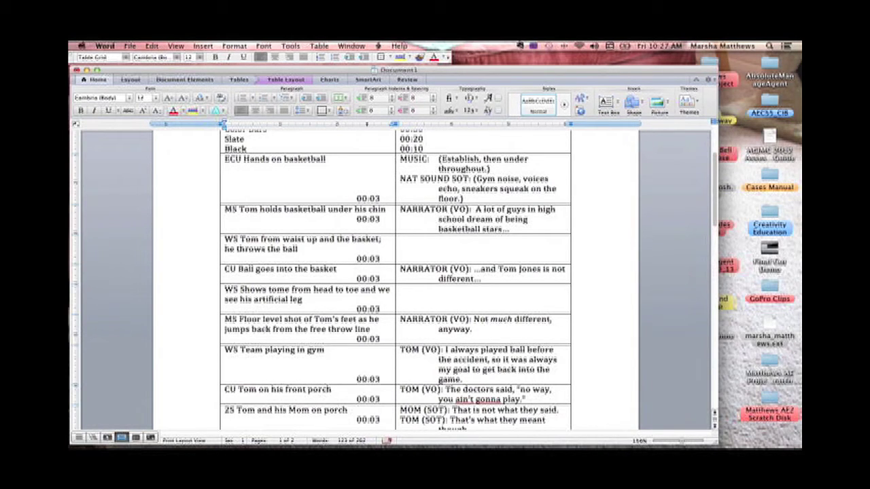
scroll(365, 317, up, 3)
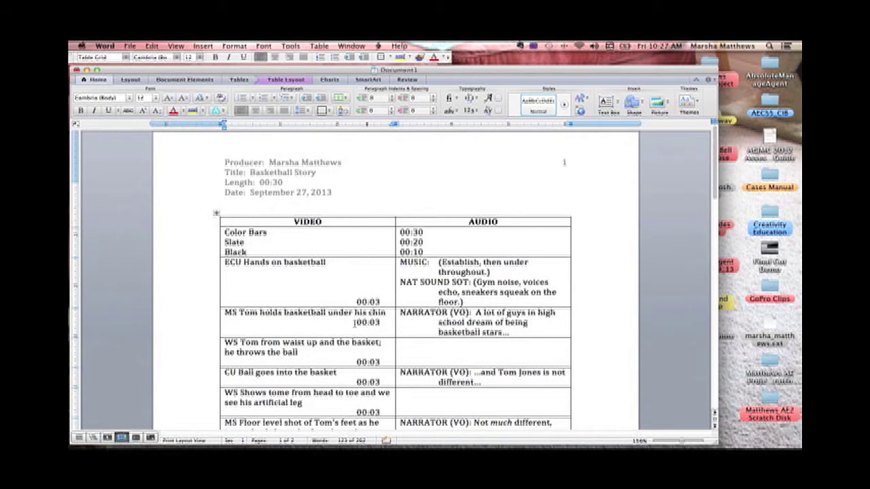
click(354, 322)
key(Return)
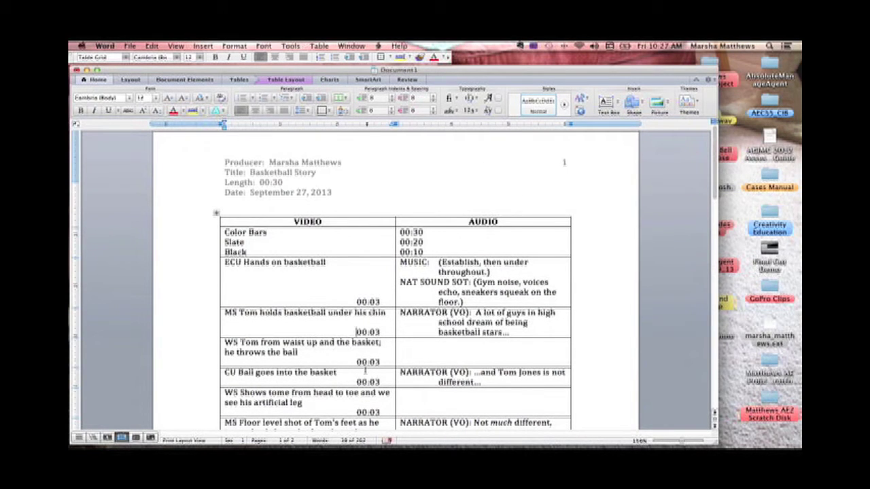
scroll(365, 371, down, 5)
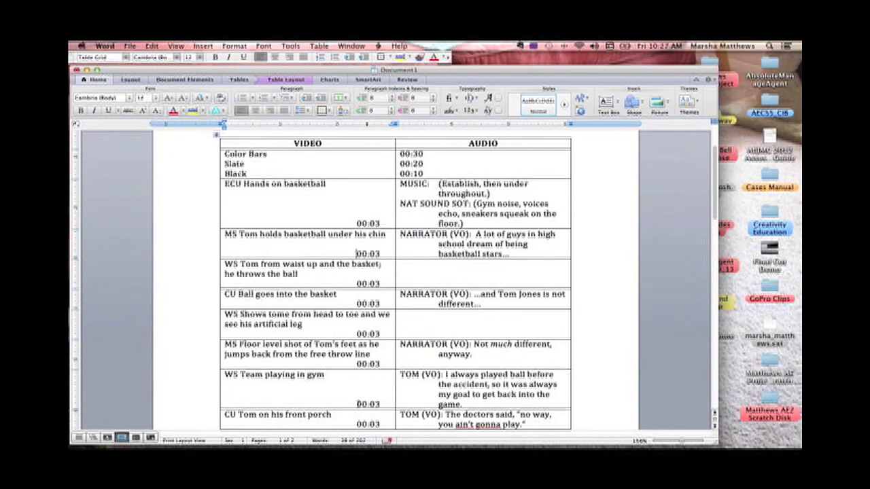
scroll(357, 404, down, 10)
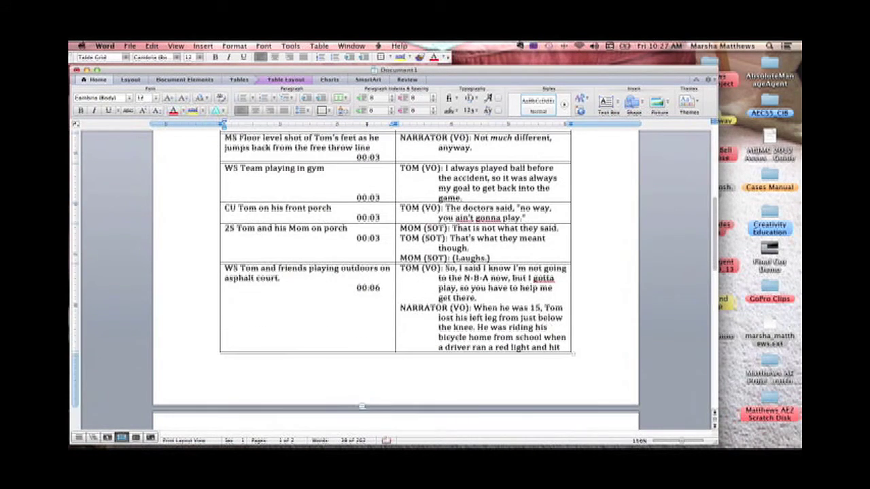
click(352, 239)
key(Return)
key(Return)
click(355, 287)
key(Return)
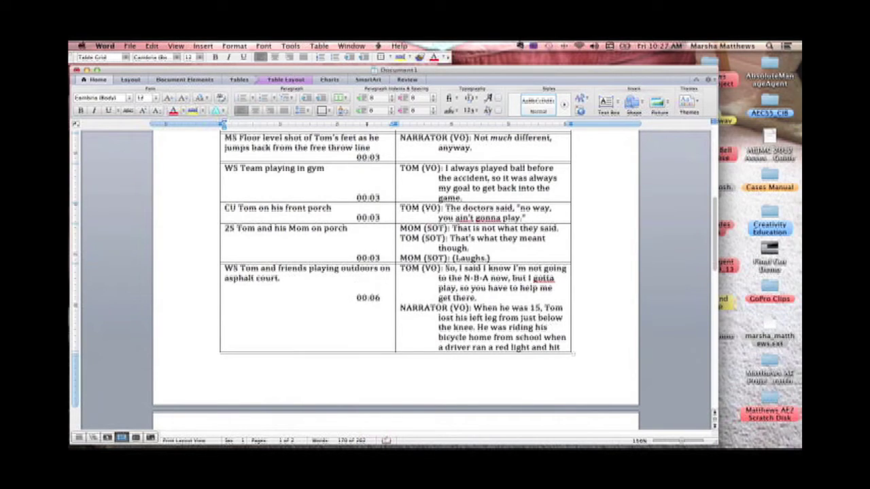
key(Return)
key(Return)
key(Return)
key(Return)
key(Return)
key(Return)
key(Return)
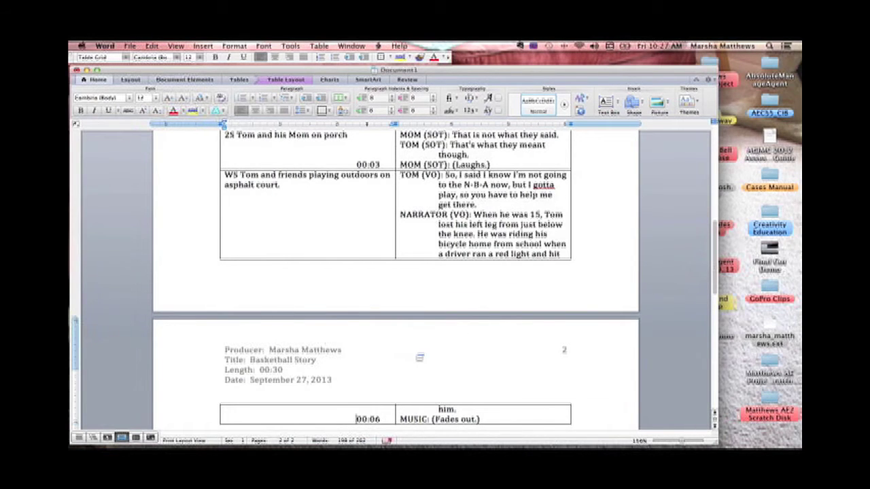
Select the whole script document, header and table included, with Edit > Select All
scroll(420, 356, down, 10)
scroll(417, 355, up, 5)
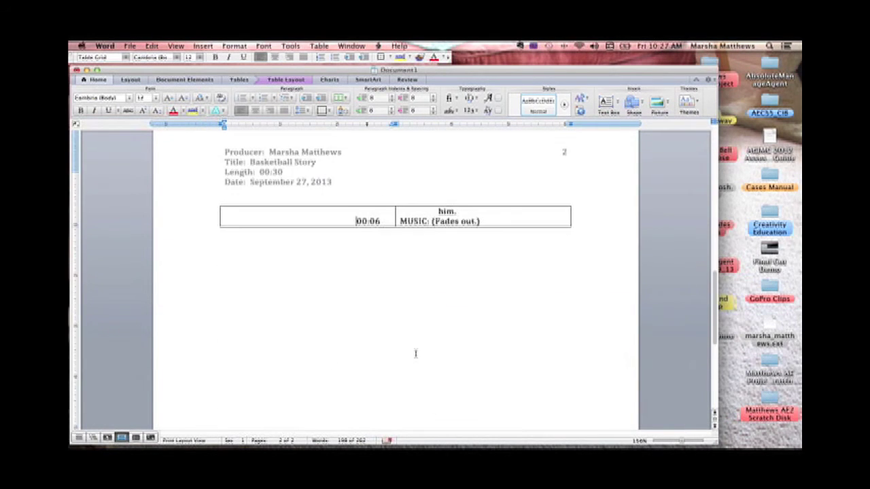
scroll(415, 354, up, 15)
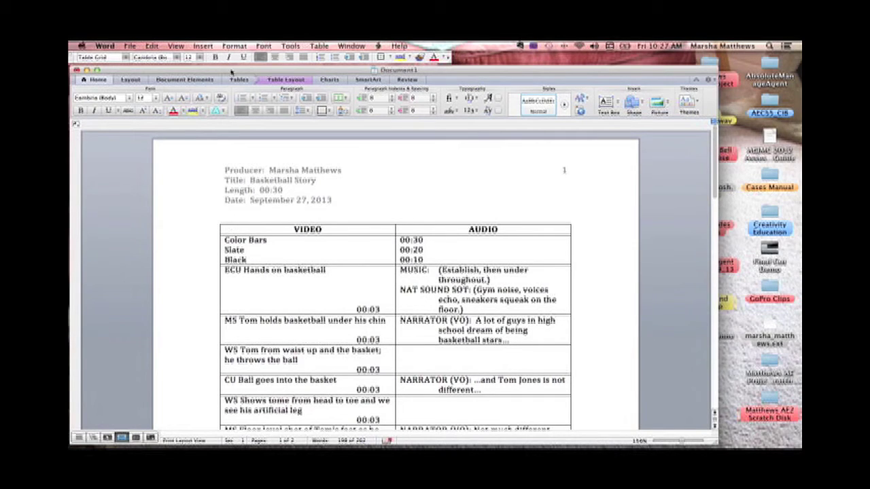
click(151, 47)
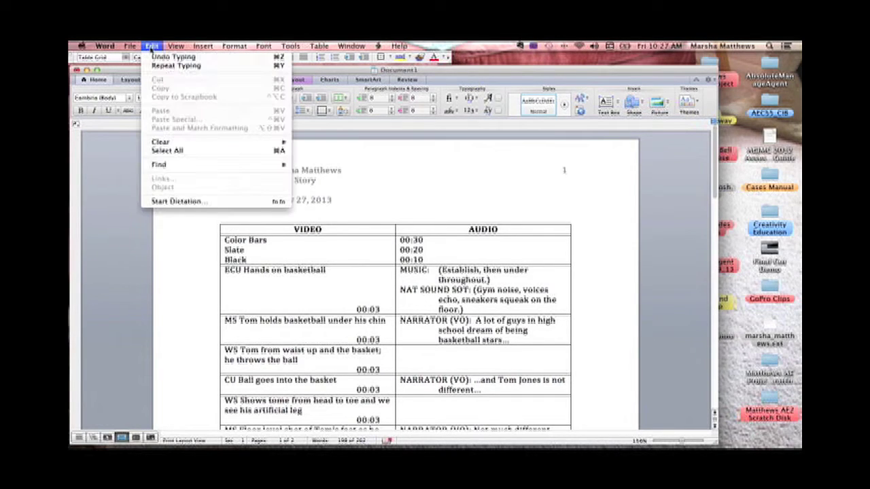
click(183, 150)
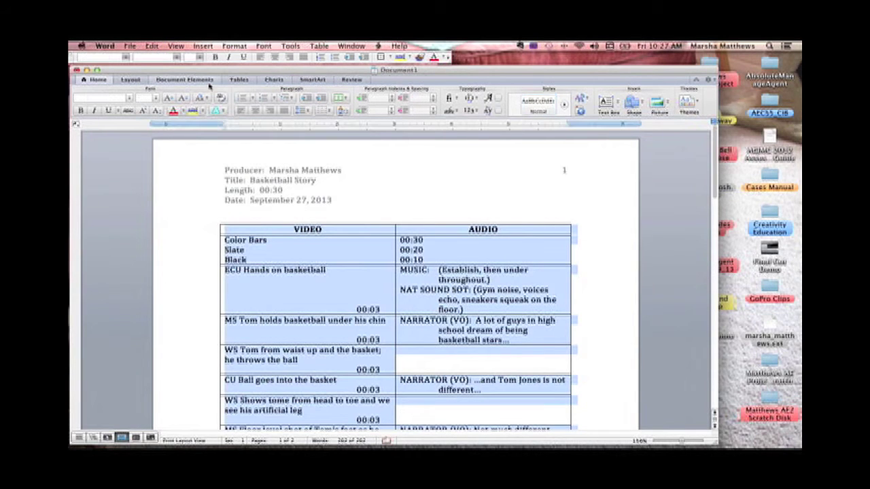
click(231, 46)
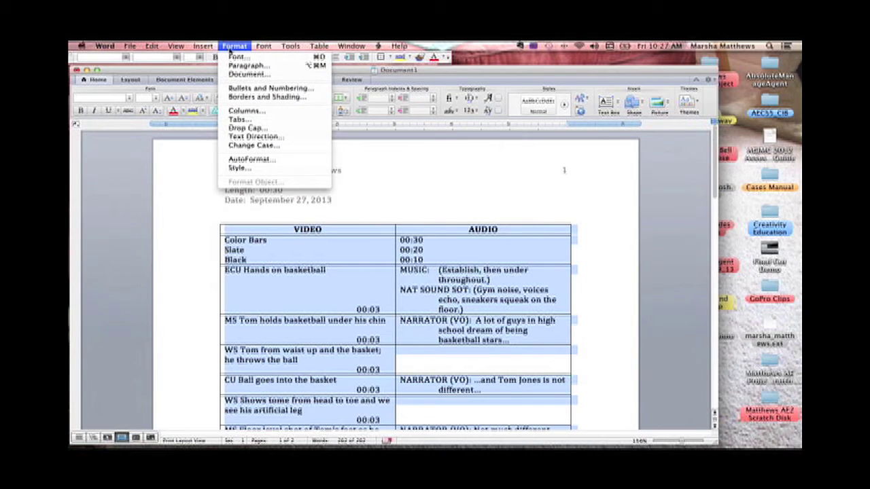
Apply the Normal margin preset, 1 inch on every side, to the whole script
click(126, 154)
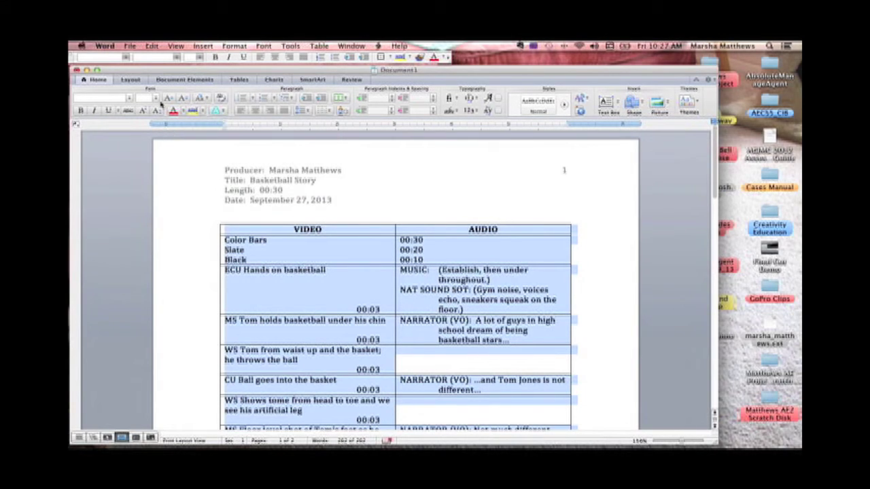
click(131, 80)
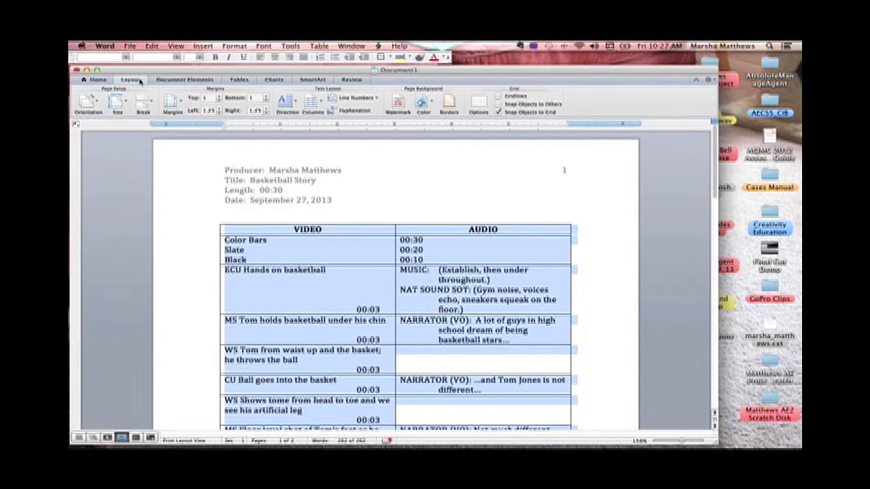
click(176, 105)
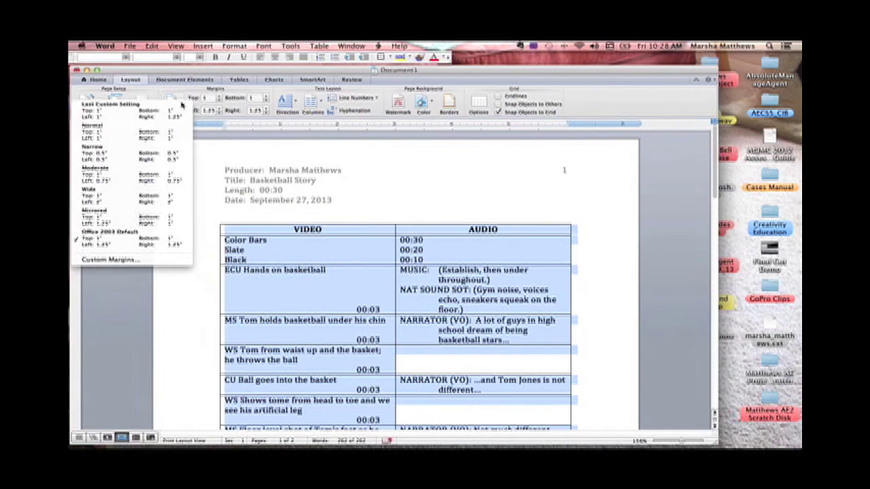
click(131, 138)
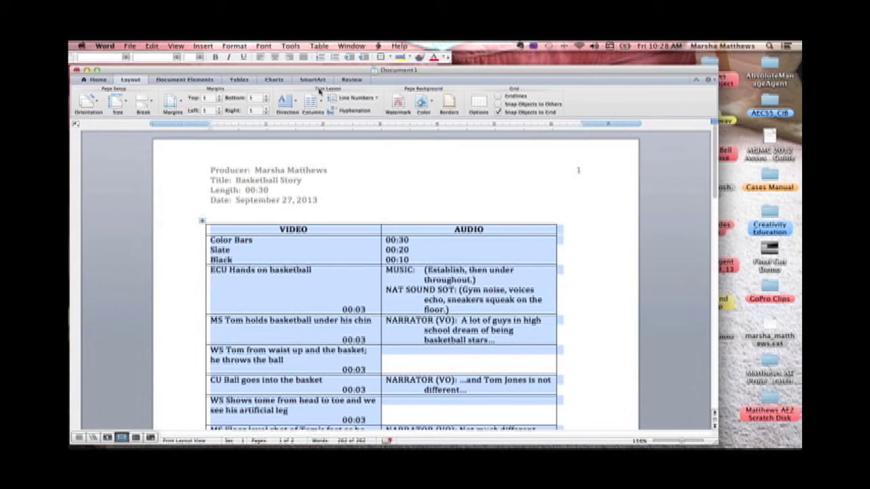
Select the entire VIDEO/AUDIO table and AutoFit it to the window width between margins
click(320, 46)
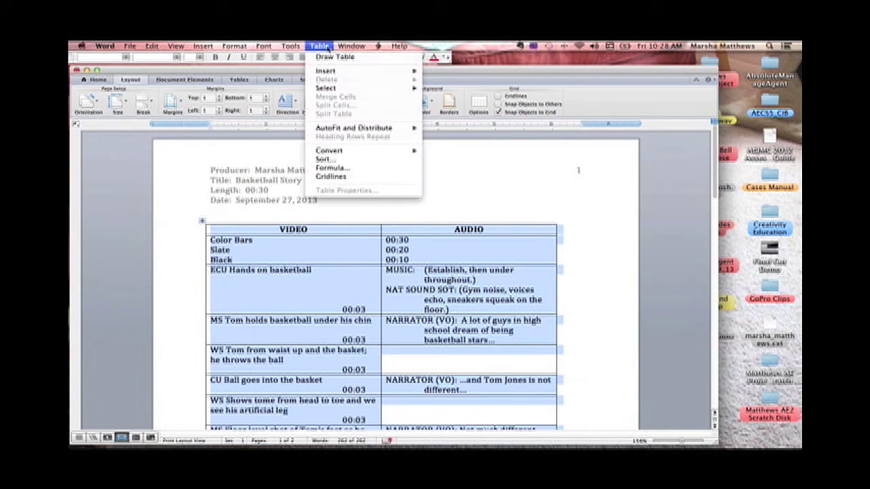
mouse_move(353, 130)
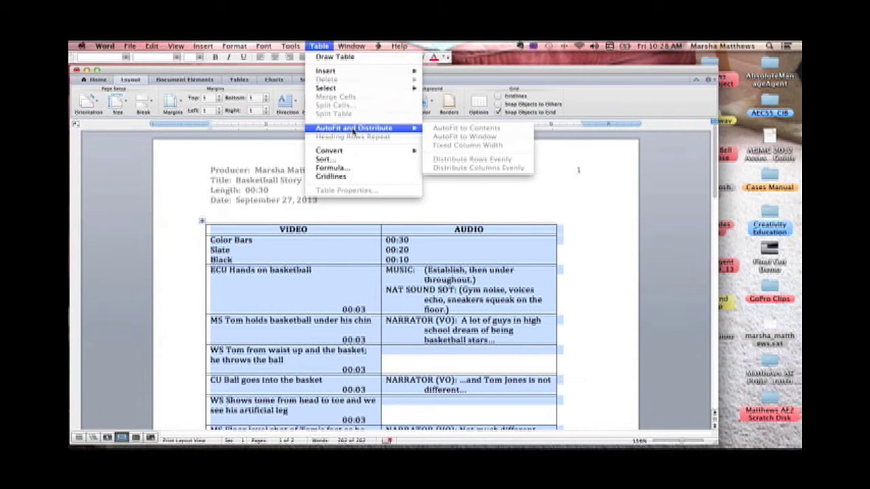
click(253, 222)
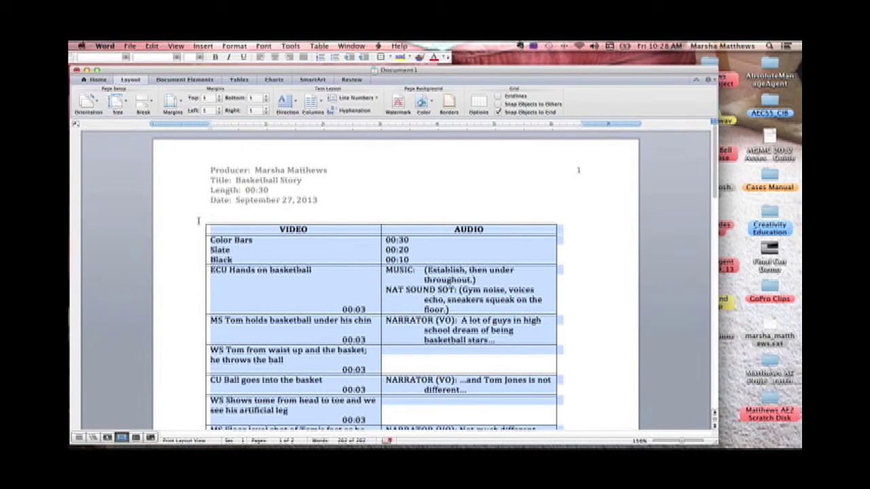
click(210, 229)
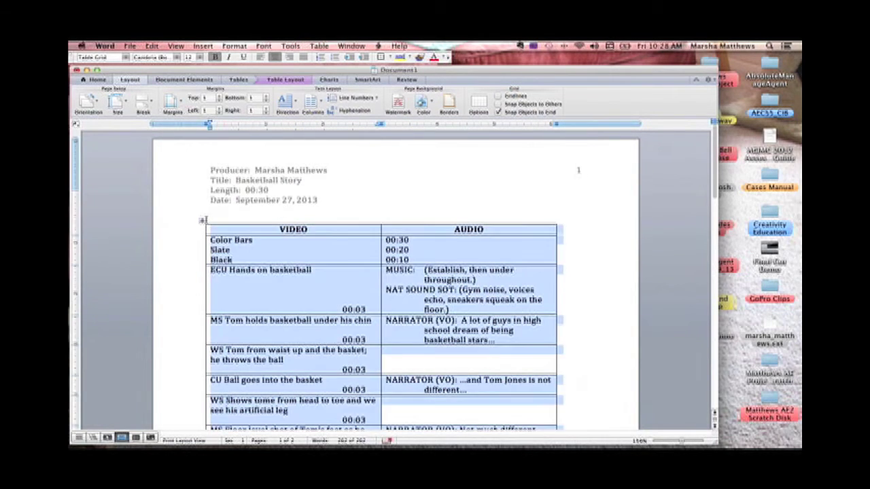
click(202, 221)
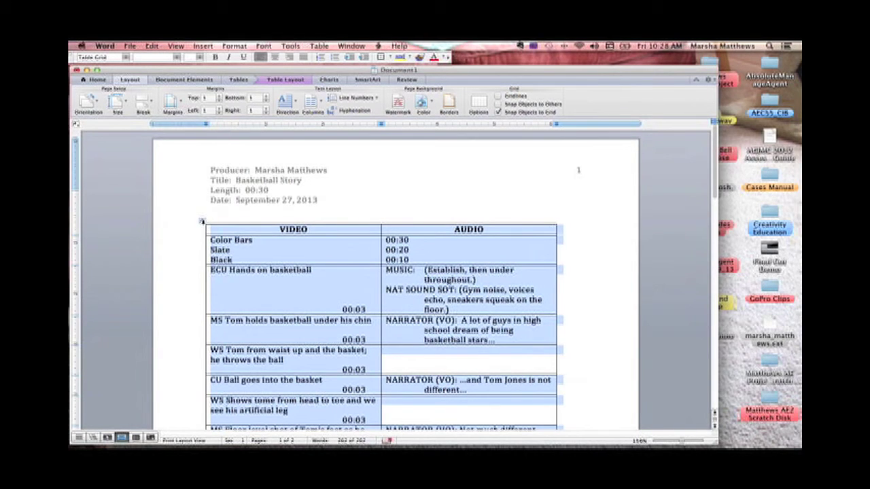
click(321, 46)
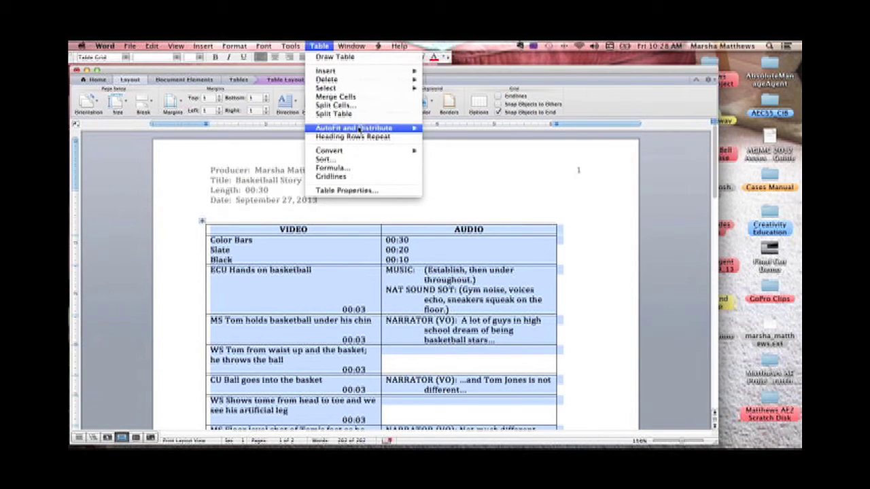
mouse_move(359, 129)
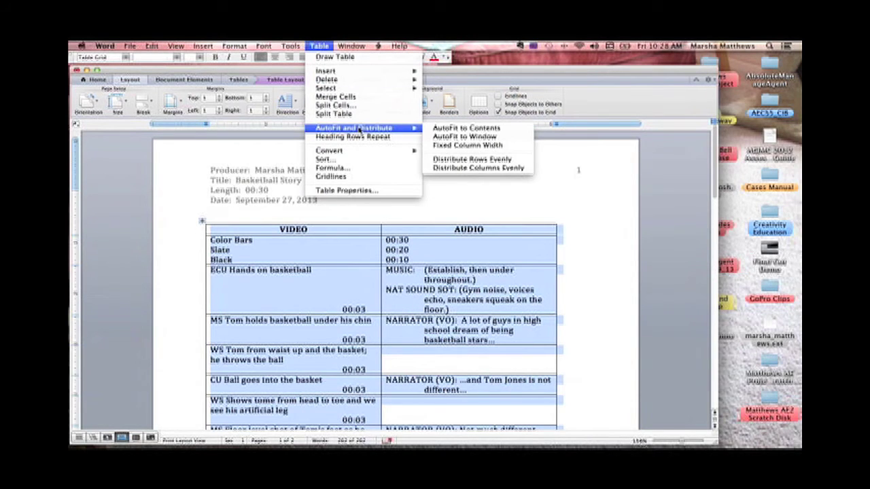
click(452, 138)
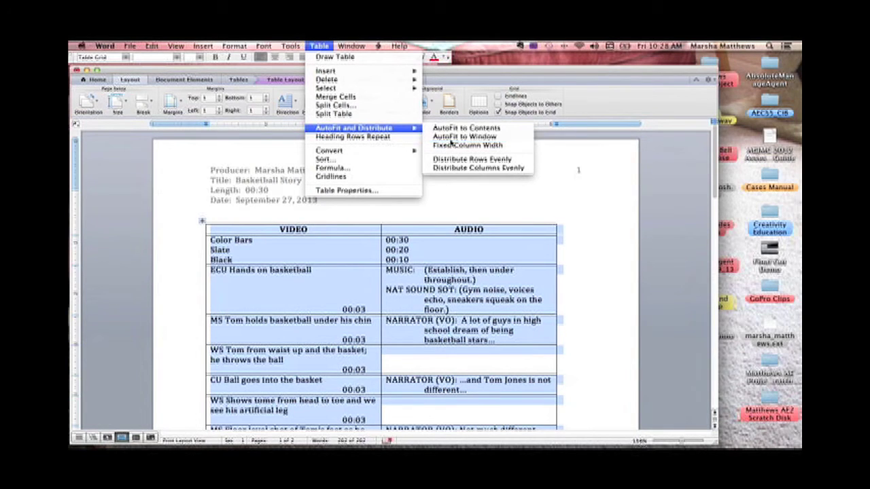
click(471, 239)
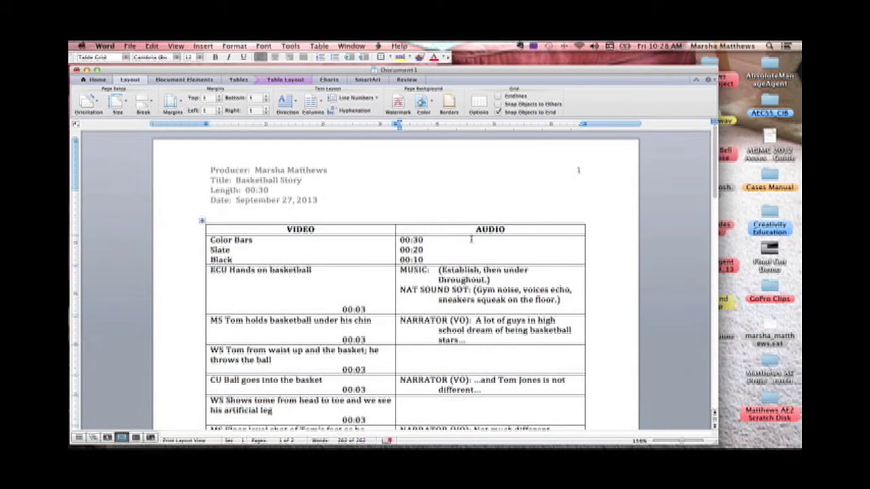
Delete the ECU Hands cell's empty line and the break before 00:06, pulling the last row onto page 1
click(343, 293)
key(BackSpace)
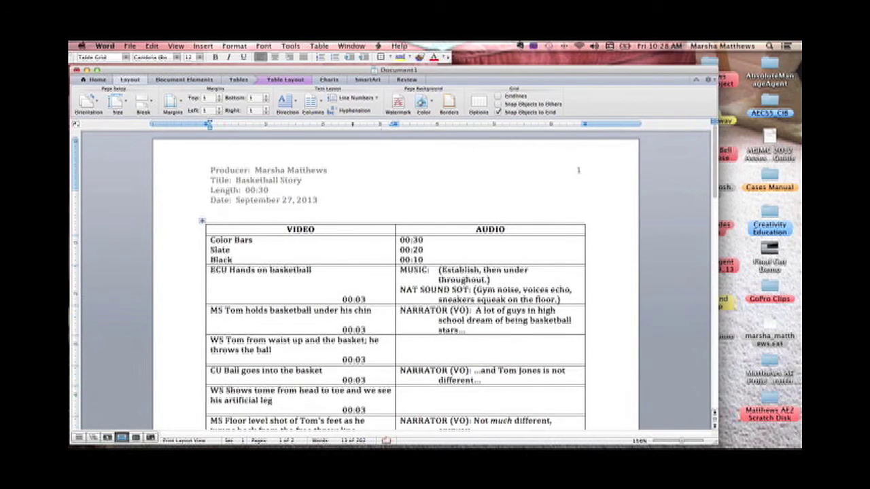
scroll(364, 335, down, 5)
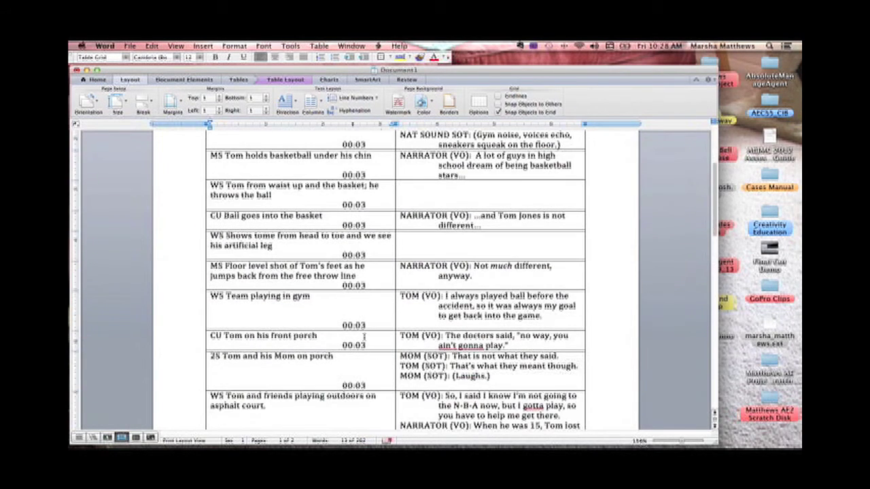
scroll(364, 336, down, 2)
scroll(364, 336, down, 1)
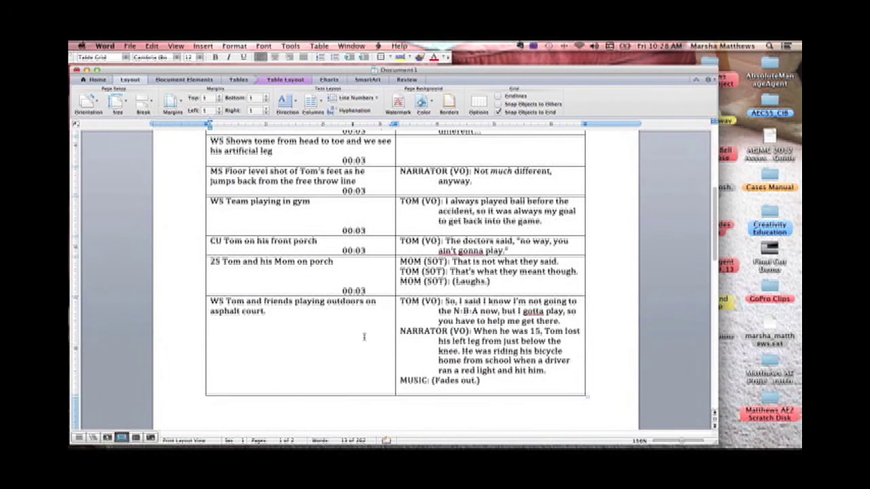
scroll(365, 336, down, 10)
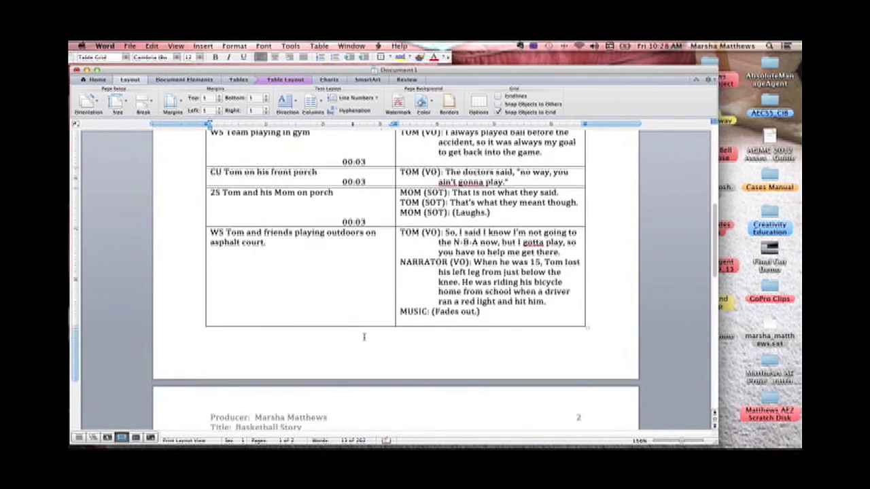
click(342, 271)
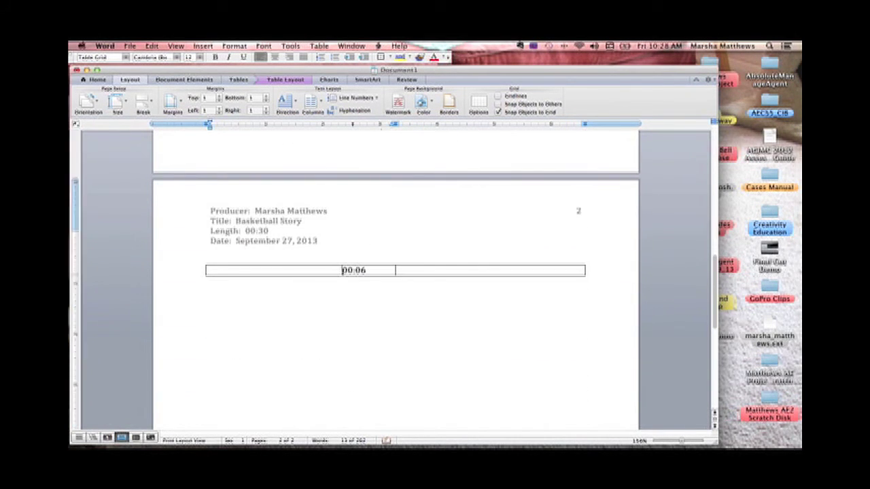
key(BackSpace)
Check page 2 and put the cursor on its remaining blank line
scroll(268, 257, down, 3)
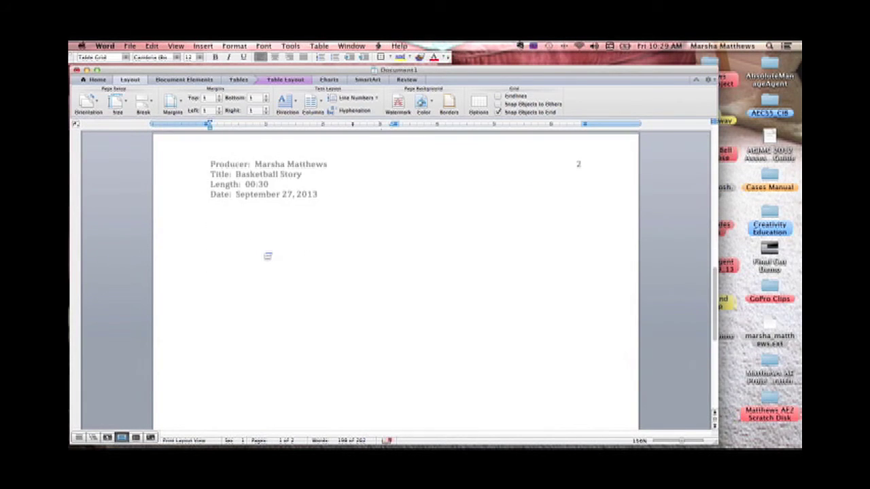
scroll(312, 260, up, 3)
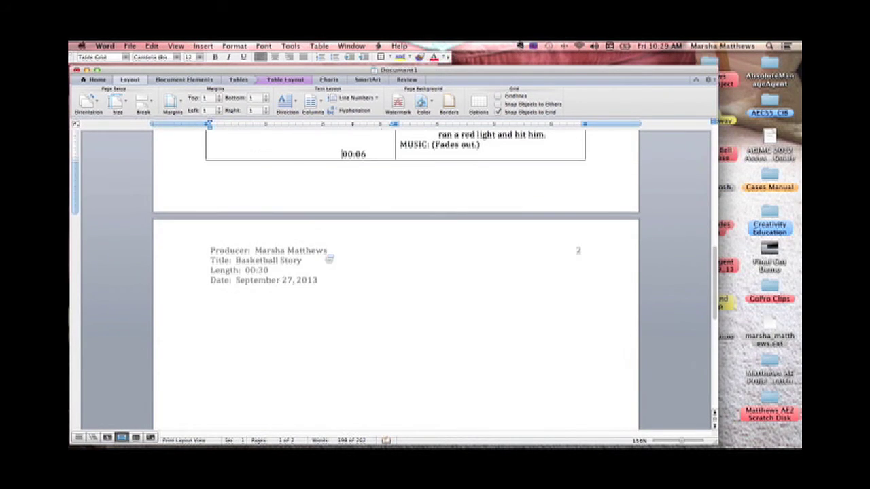
scroll(292, 214, down, 1)
double_click(297, 198)
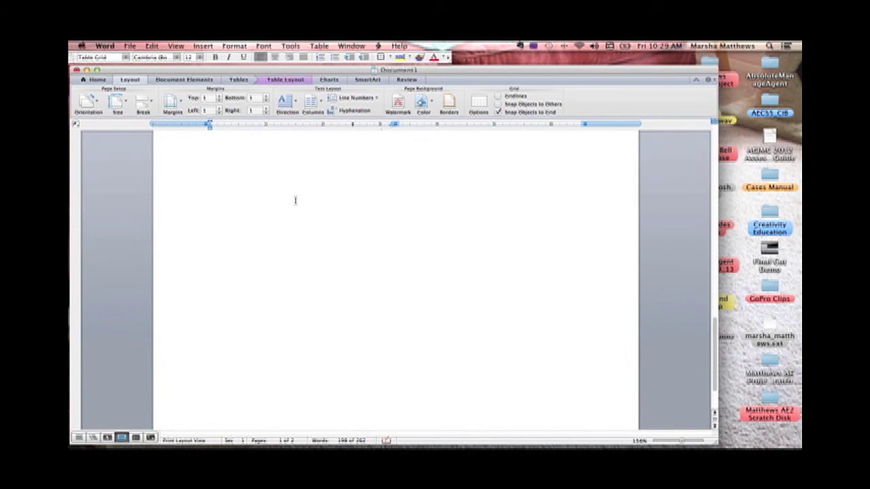
scroll(295, 199, down, 10)
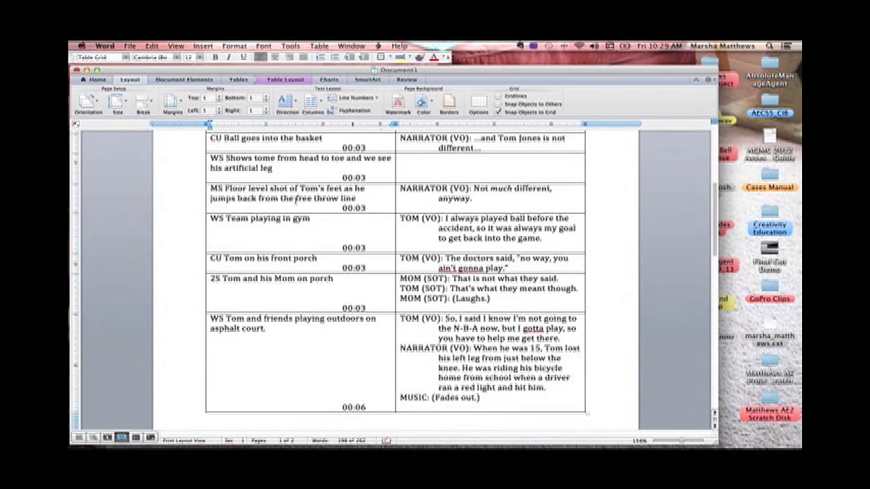
scroll(294, 200, down, 3)
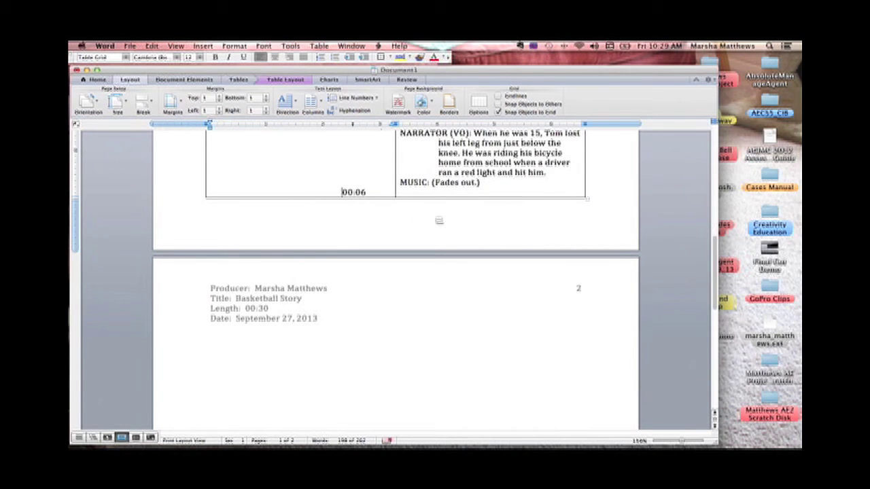
click(371, 360)
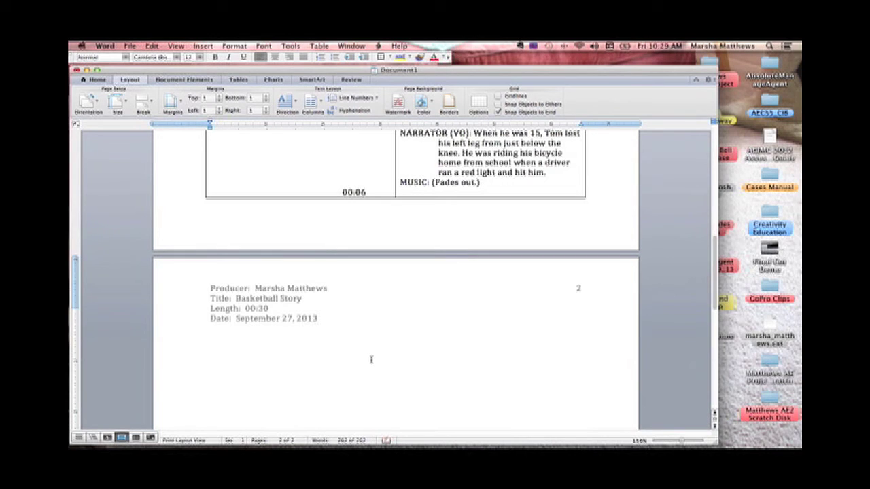
scroll(371, 359, up, 15)
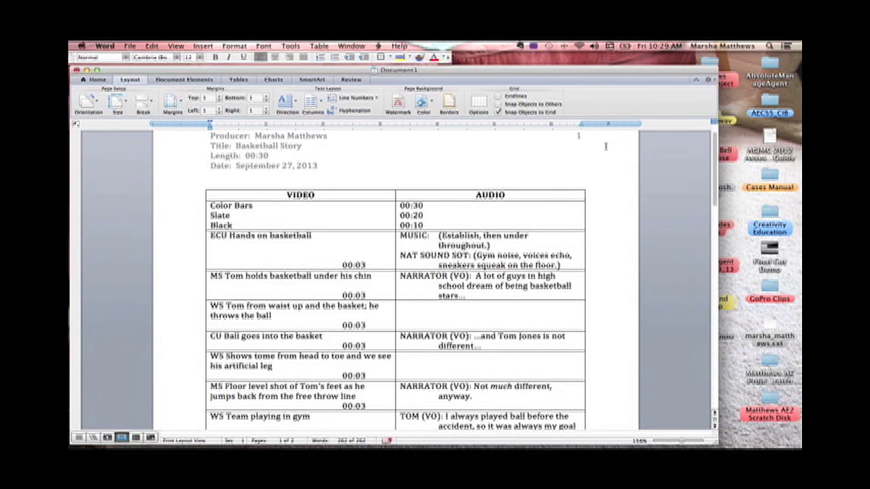
Delete the blank line under Date in the page header and return to the body
double_click(358, 158)
click(319, 172)
key(BackSpace)
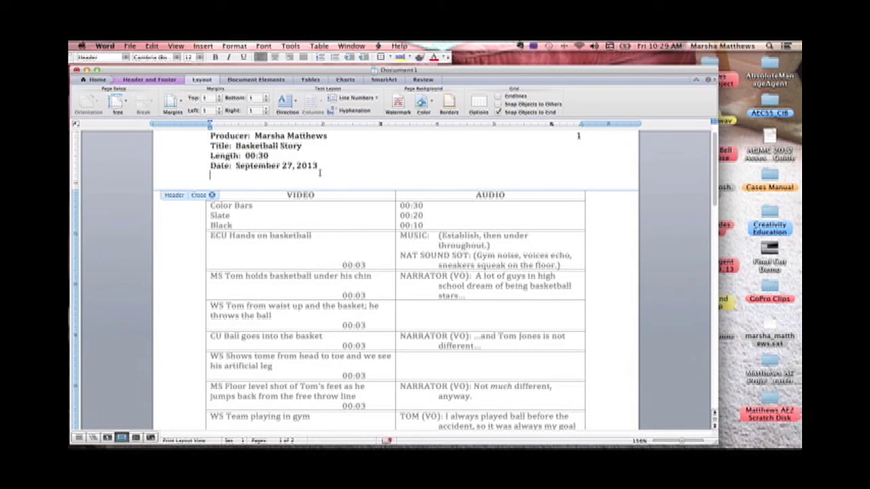
scroll(320, 173, down, 2)
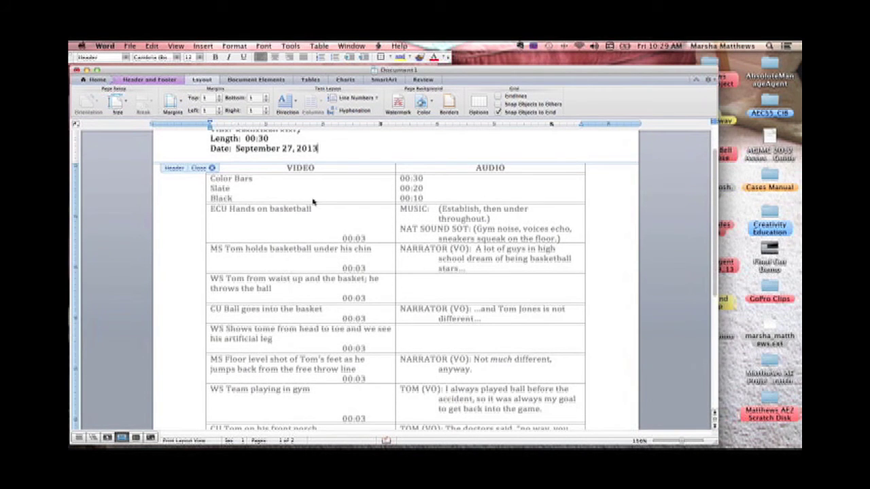
double_click(314, 194)
Remove the empty line in the last table row so 00:06 aligns with MUSIC: (Fades out.)
scroll(318, 199, down, 5)
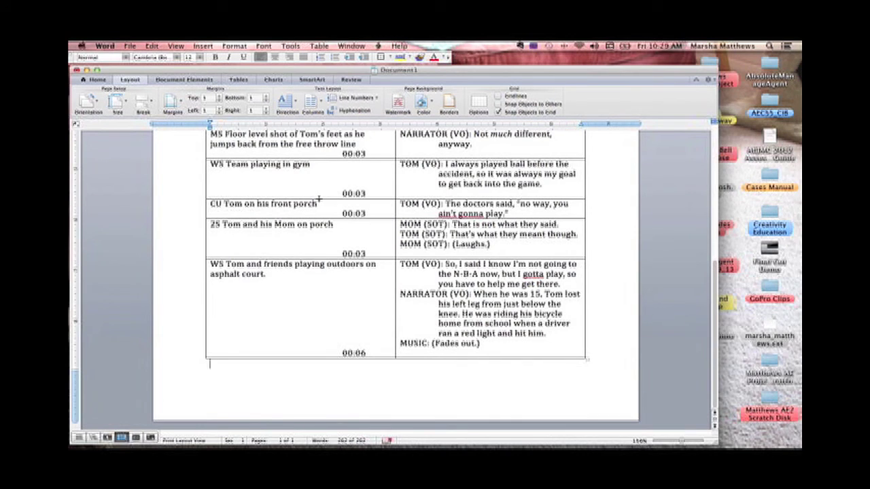
click(354, 331)
key(BackSpace)
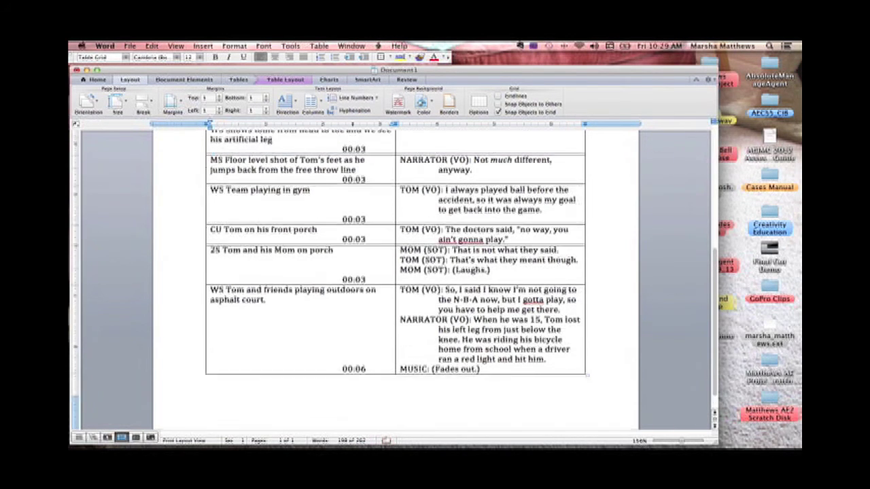
scroll(394, 279, up, 5)
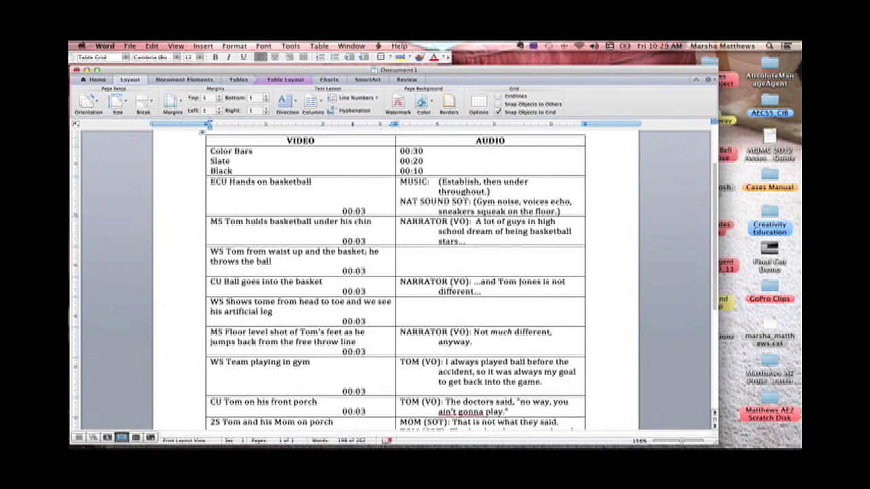
scroll(394, 279, up, 3)
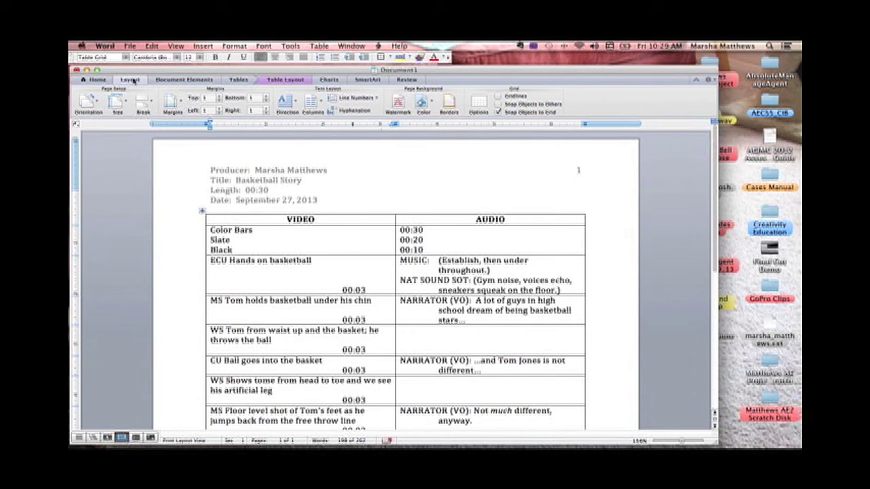
Start saving the document and browse through Multimedia Prod's subfolders to the Scripts folder
click(128, 46)
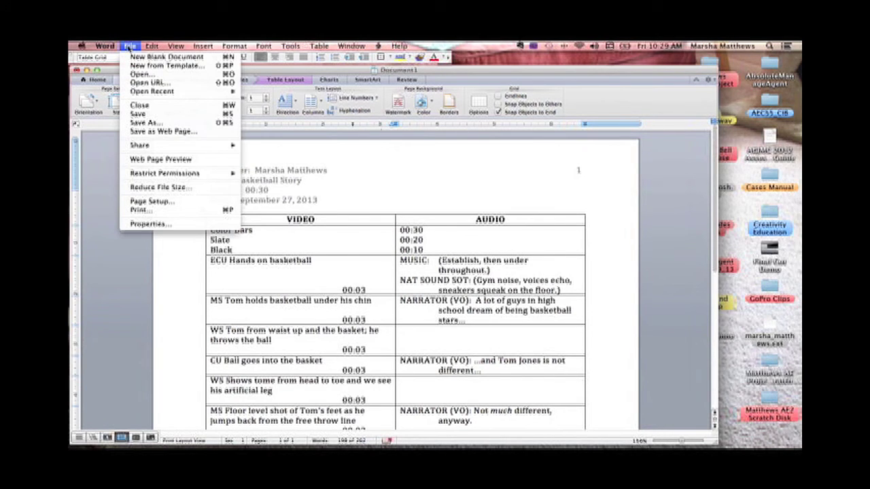
click(134, 113)
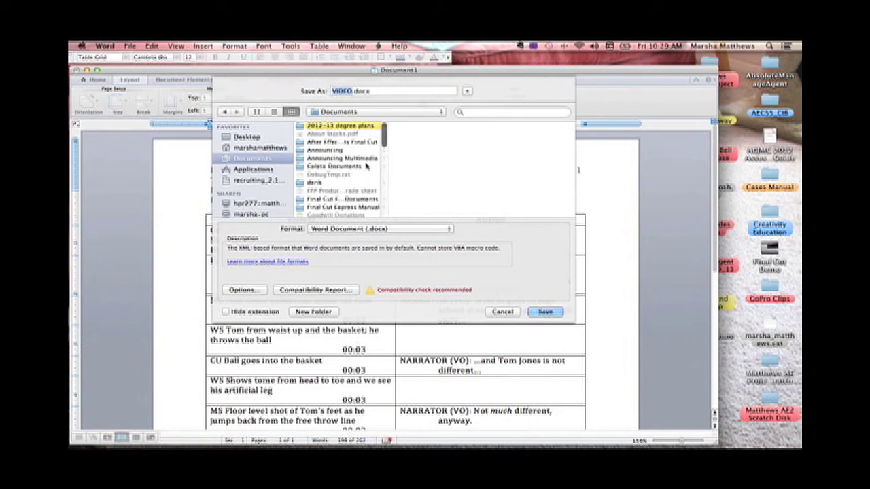
click(325, 207)
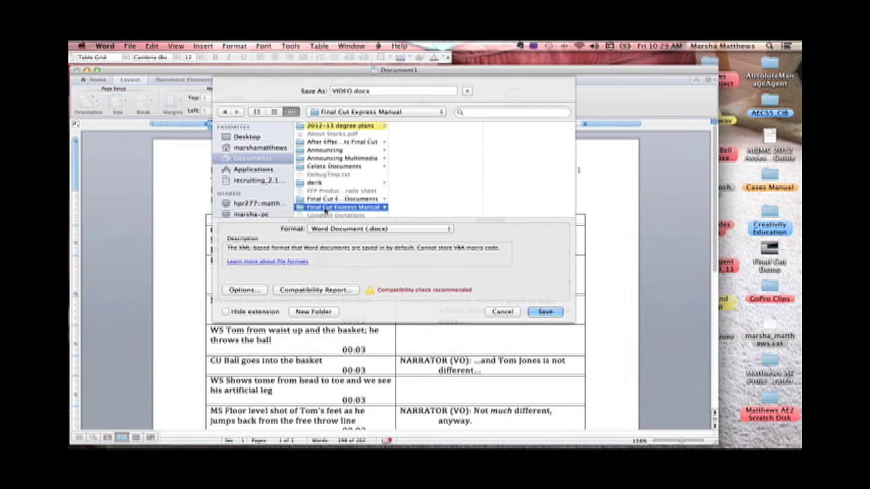
key(Down)
key(Down)
key(Down)
key(Down)
key(Down)
key(Down)
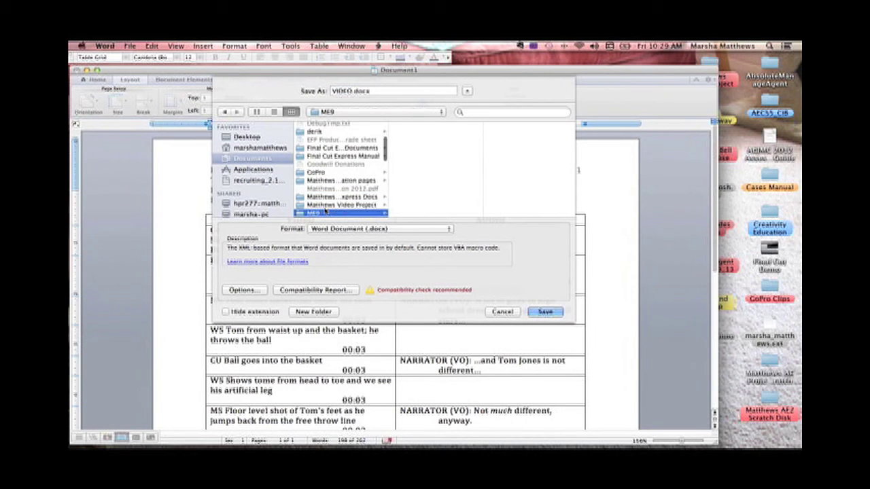
key(Down)
key(Down)
key(Down)
key(Down)
key(Down)
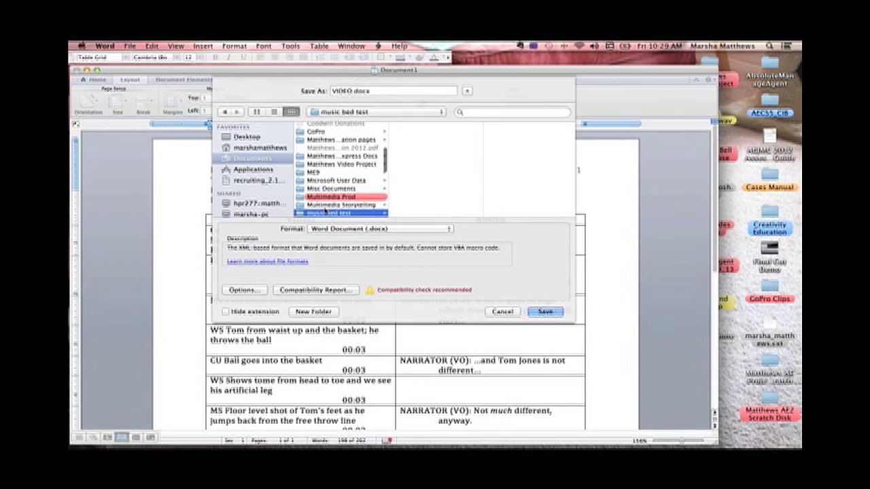
key(Down)
key(Up)
key(Up)
key(Up)
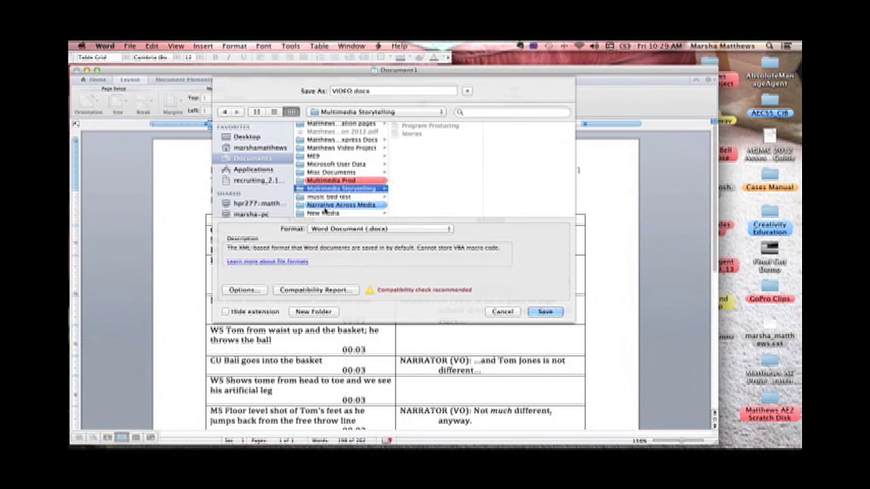
key(Right)
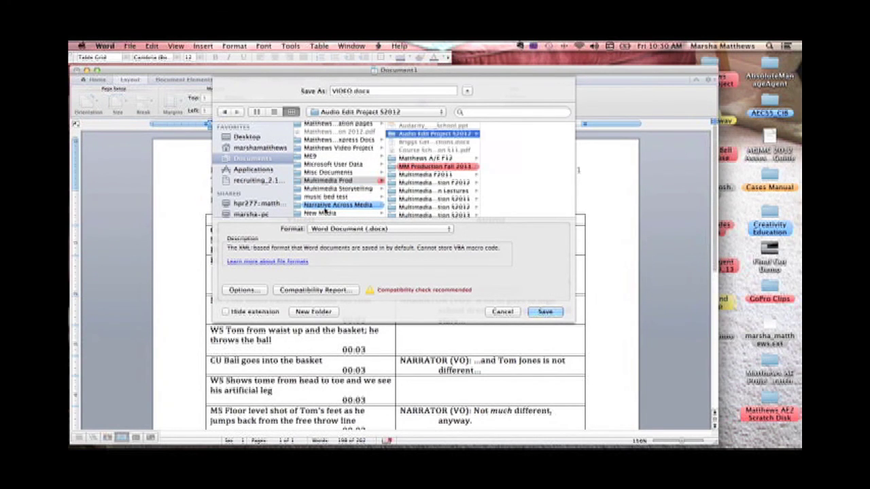
key(Down)
key(Down)
key(Down)
key(Down)
key(Down)
key(Down)
key(Down)
key(Down)
key(Down)
key(Down)
key(Down)
key(Down)
key(Down)
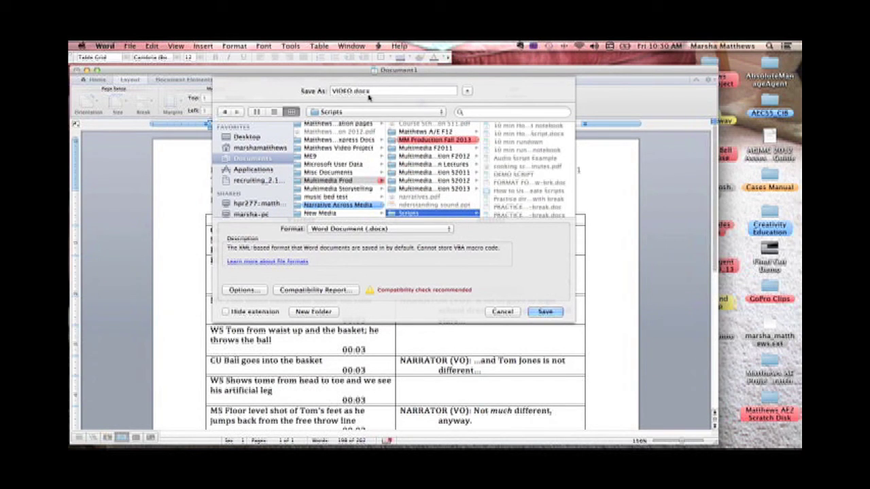
Name the file 'VIDEO script demo' and save it as a Word document
click(351, 90)
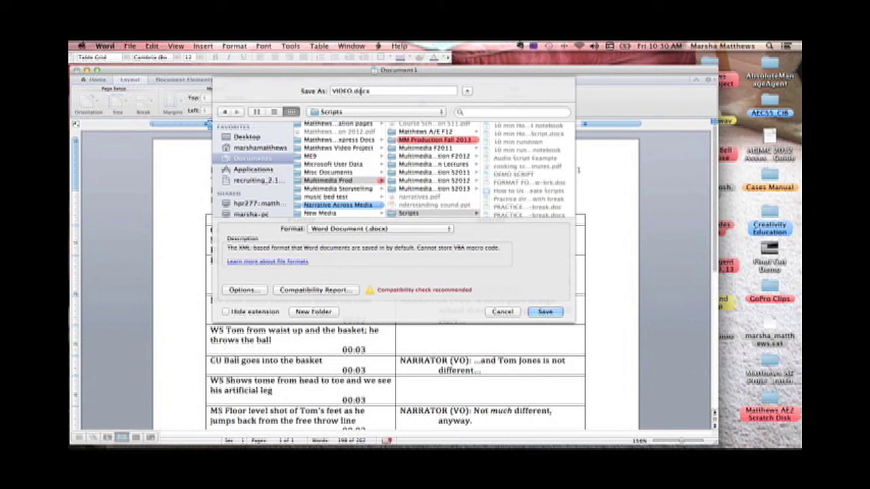
text(script demo)
key(Return)
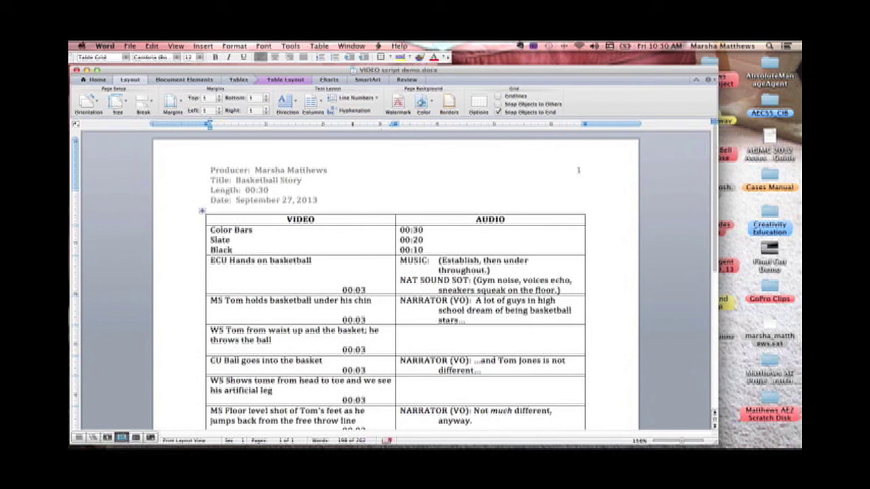
Bring up the QuickTime Player screen recording from the Dock
mouse_move(588, 442)
mouse_move(681, 440)
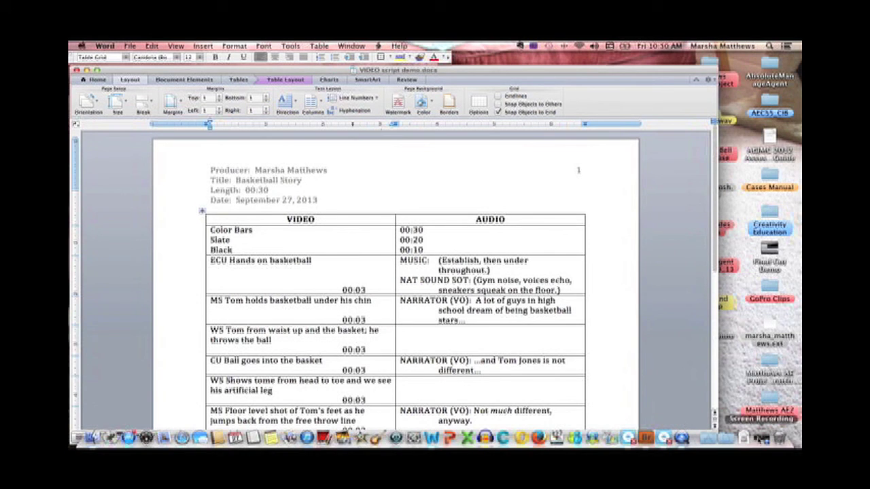
click(760, 438)
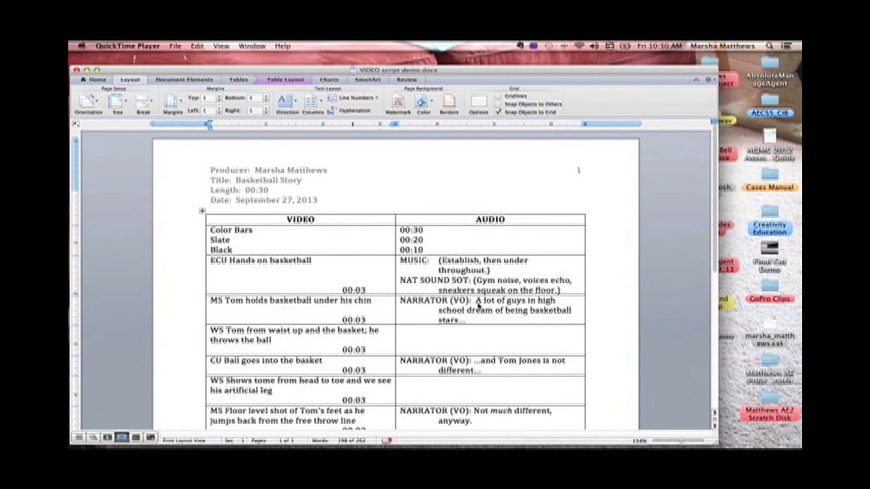